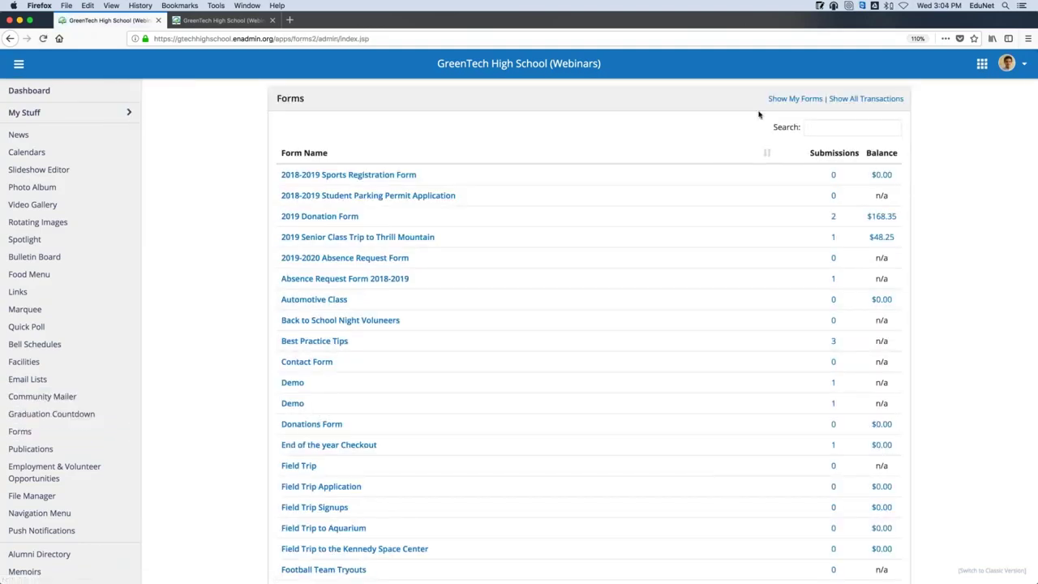
- Open the submissions of the School Year Application Form (Live)
scroll(791, 198, down, 3)
scroll(792, 204, down, 9)
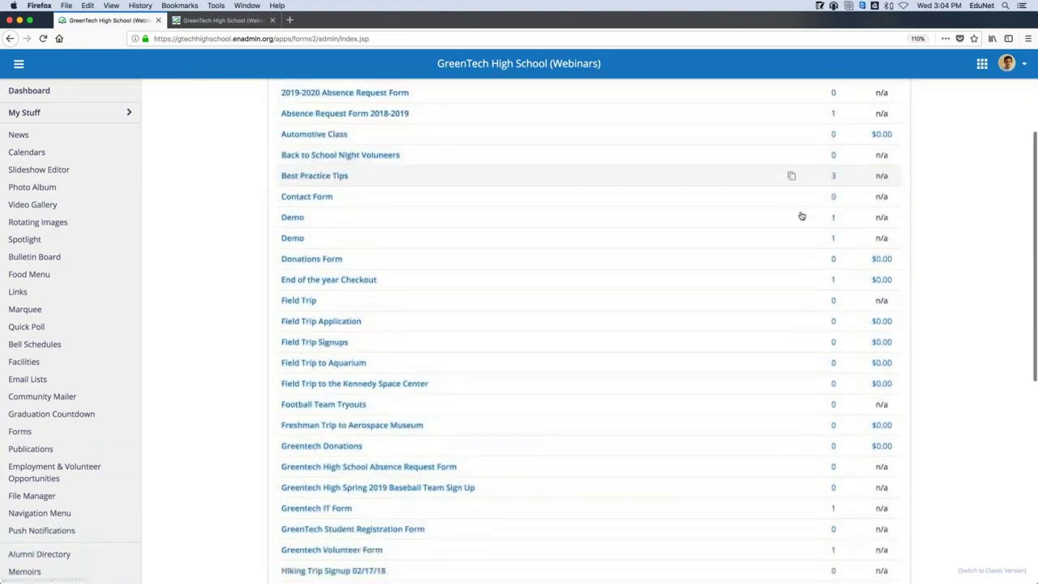
scroll(800, 215, down, 2)
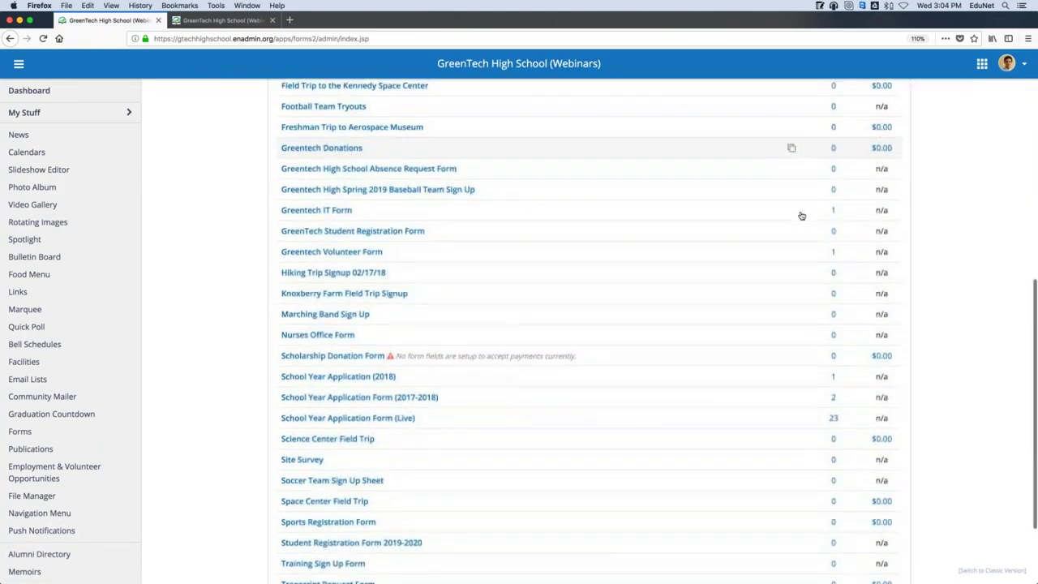
click(373, 413)
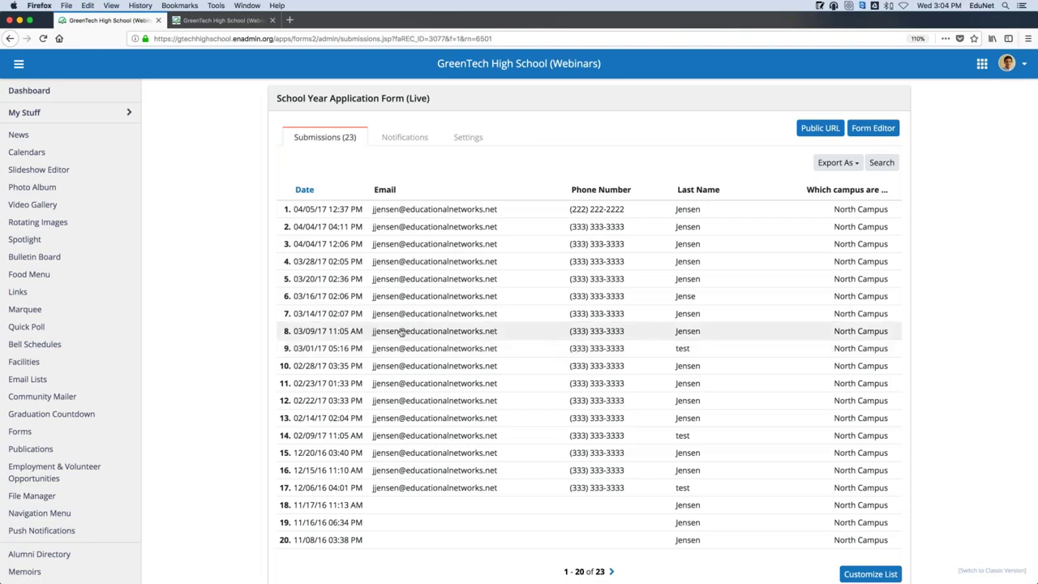
- Review the details of the submission from 03/28/17 02:05 PM down to its internal status field, and close them
click(327, 263)
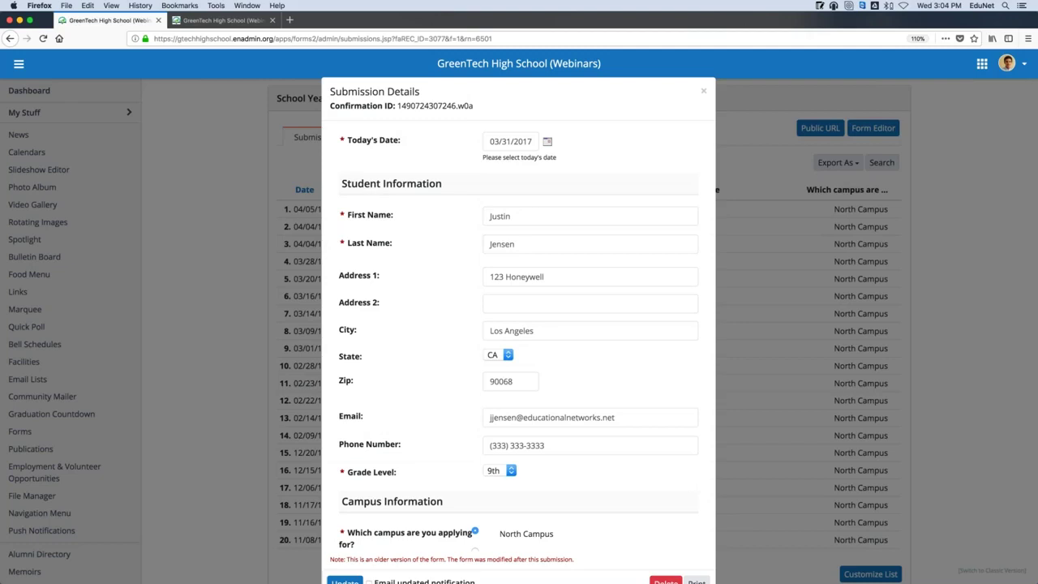
scroll(371, 282, down, 5)
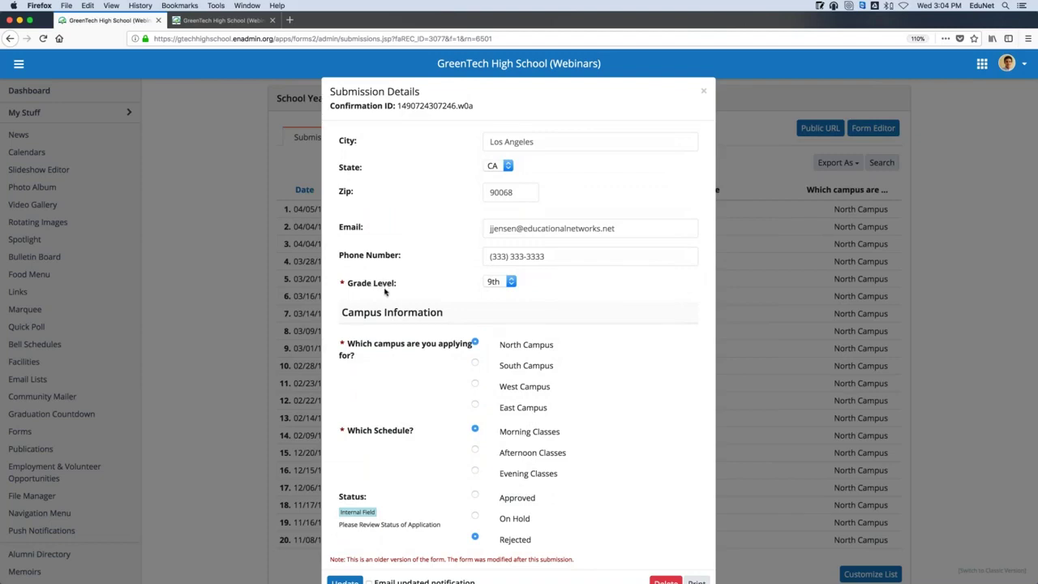
scroll(395, 301, down, 1)
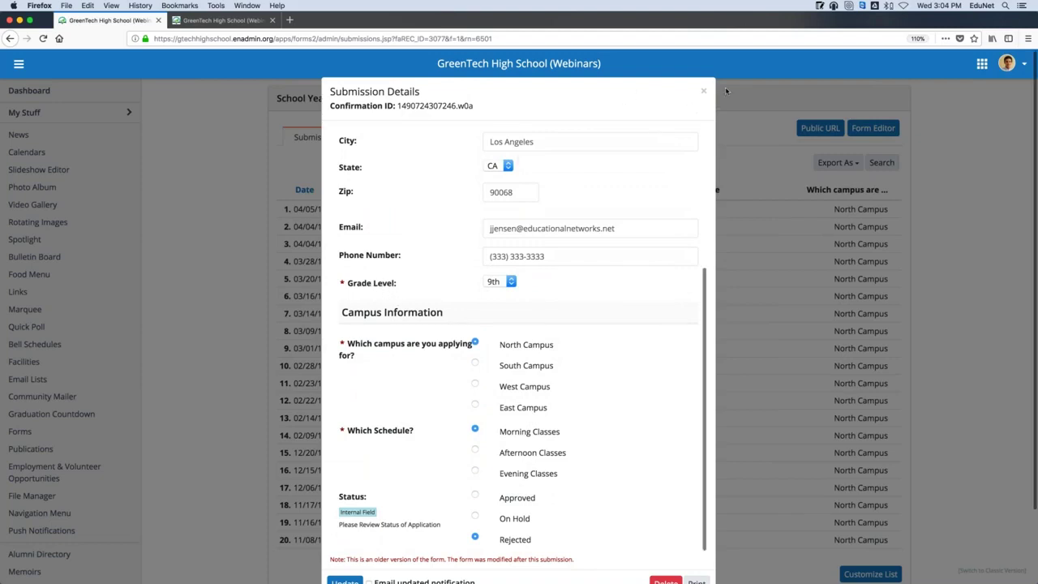
click(703, 93)
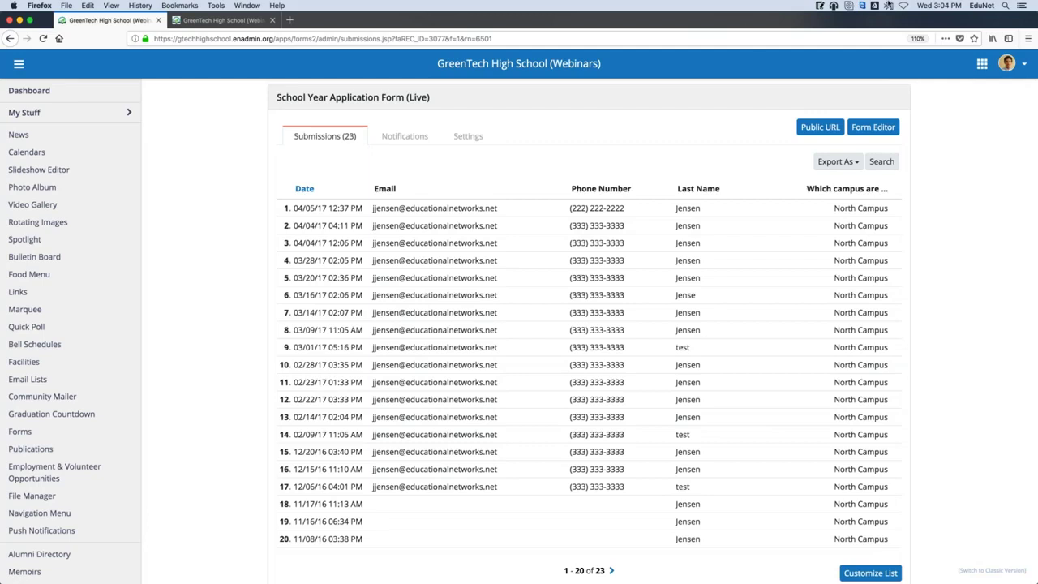
- Show the available export formats for the form's submissions
click(943, 18)
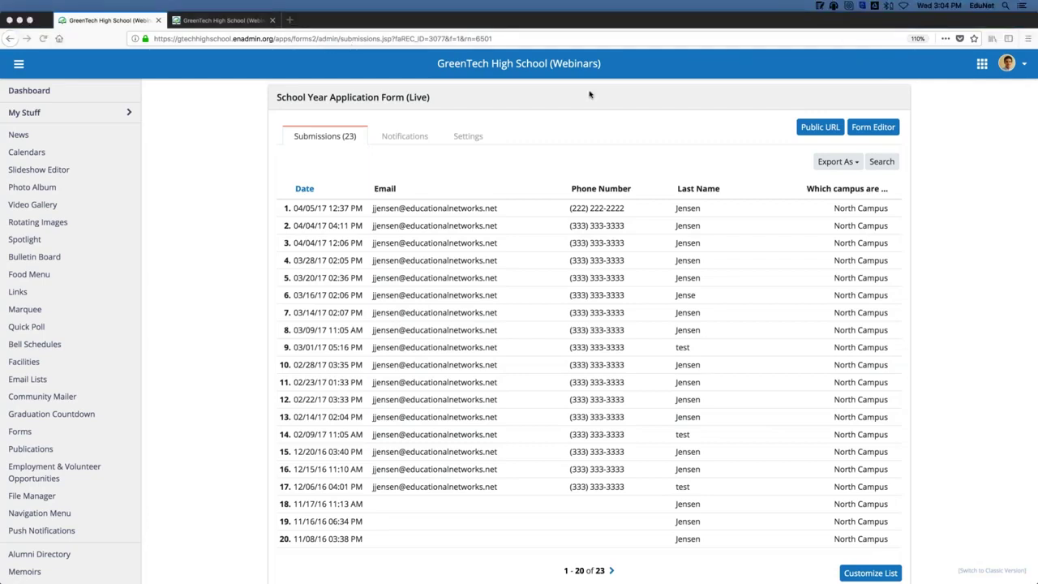
click(762, 138)
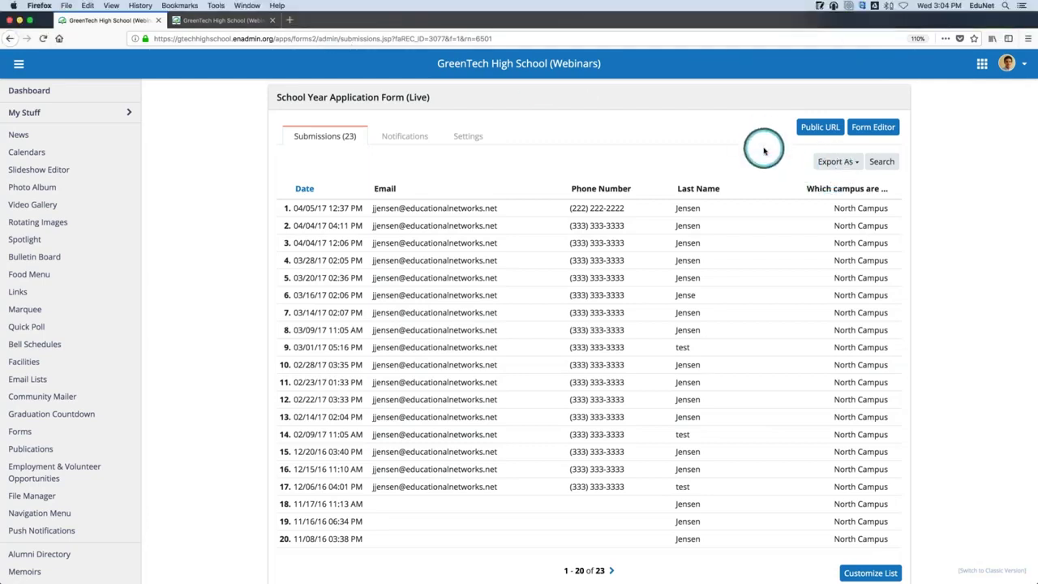
click(830, 165)
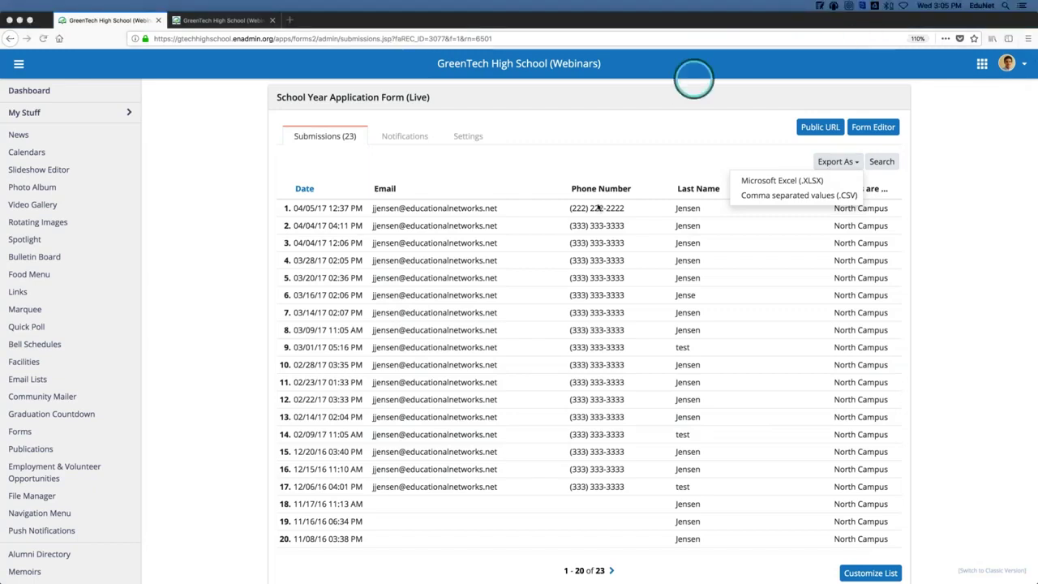
- View the form's notifications and open the one conditional on North Campus
click(409, 137)
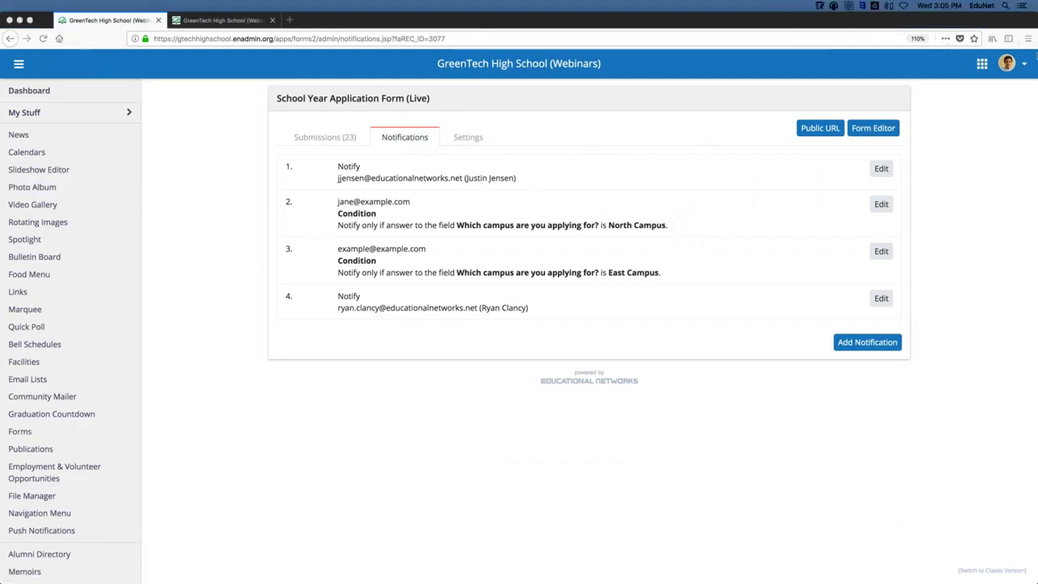
click(880, 205)
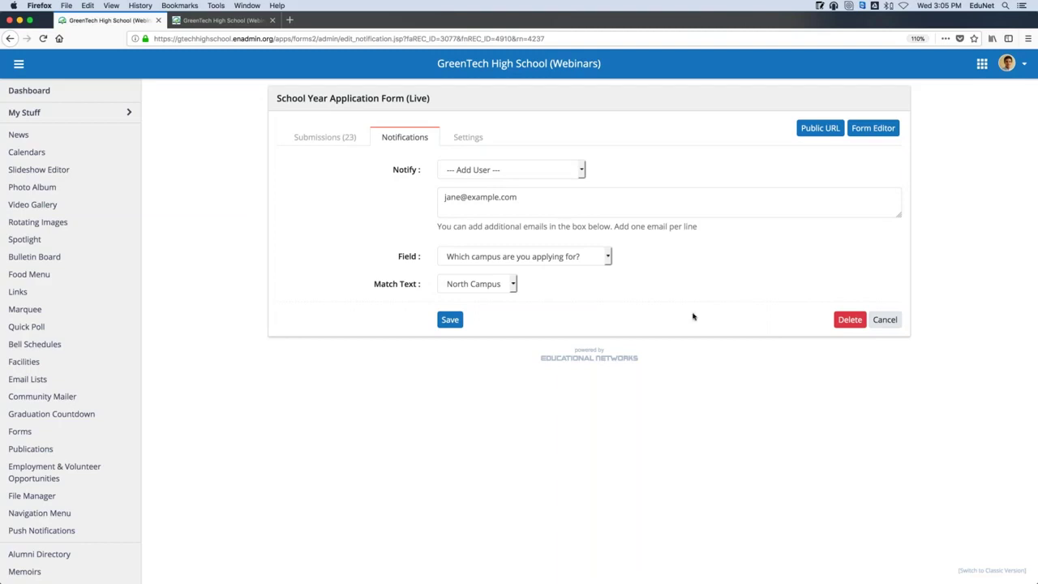
- Start a new form from the forms list and name it "Student Registration Form 2019-2020"
click(24, 432)
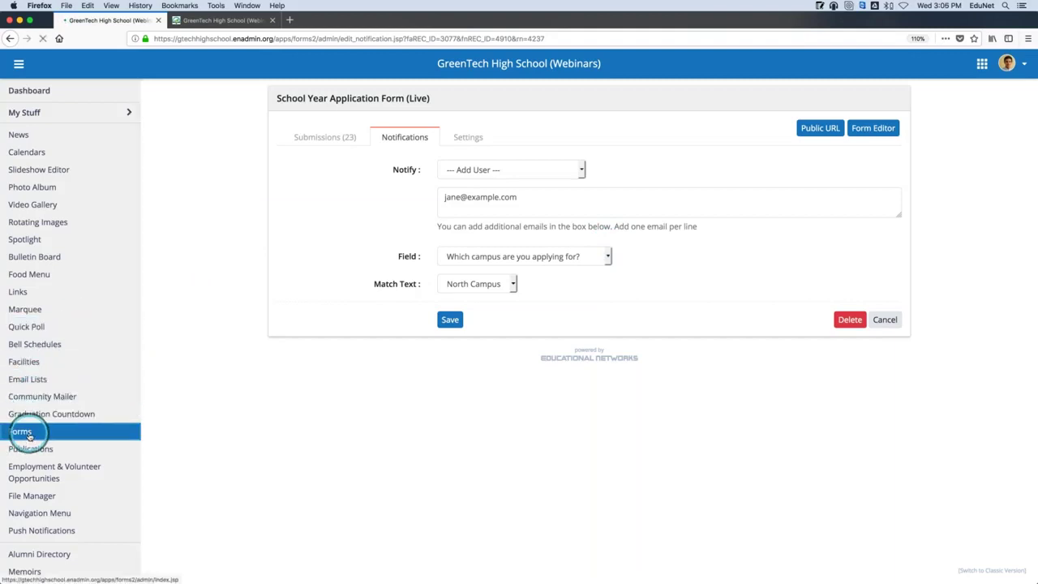
scroll(304, 197, down, 15)
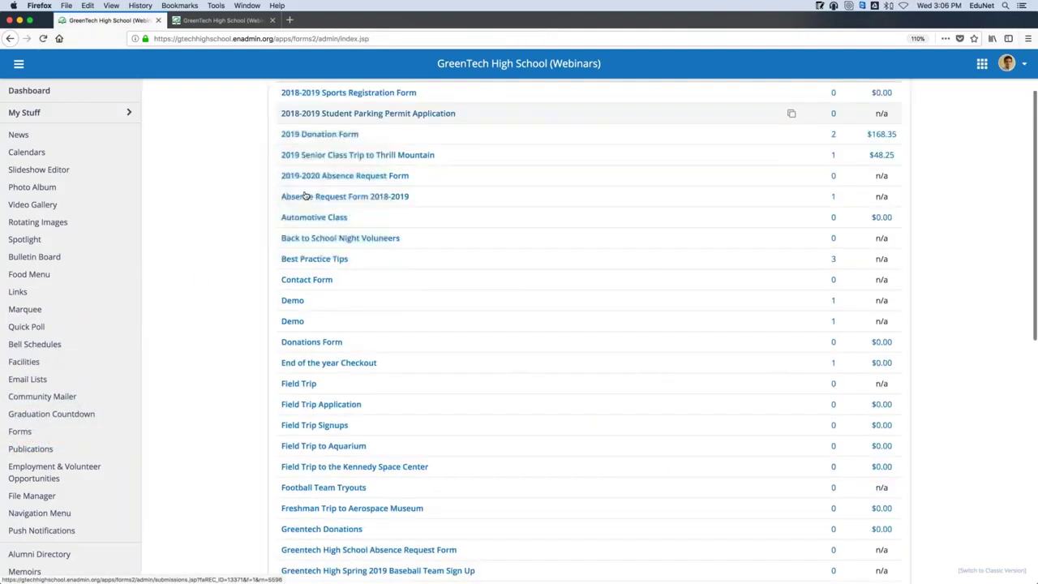
click(877, 532)
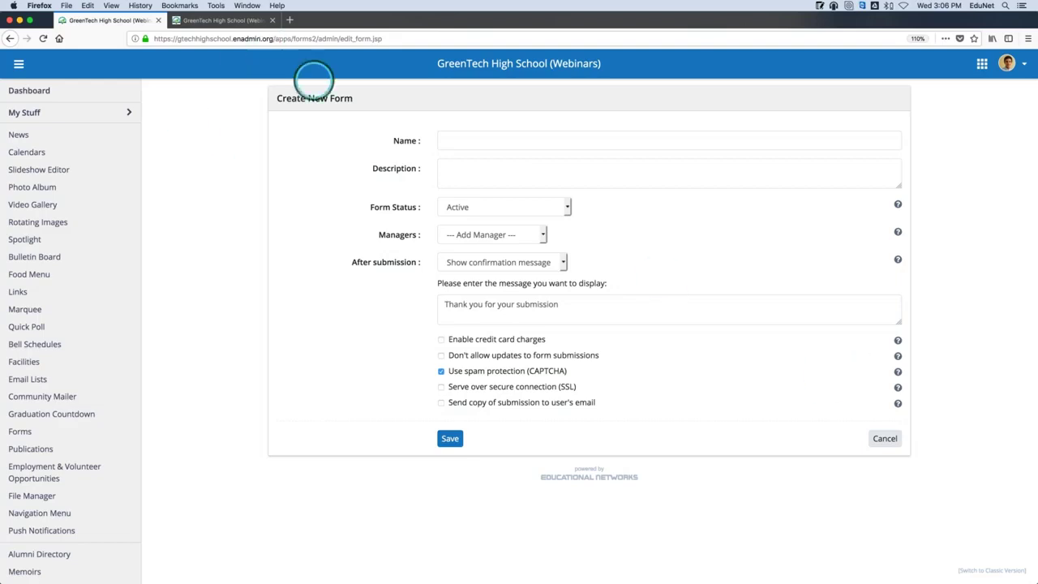
click(470, 135)
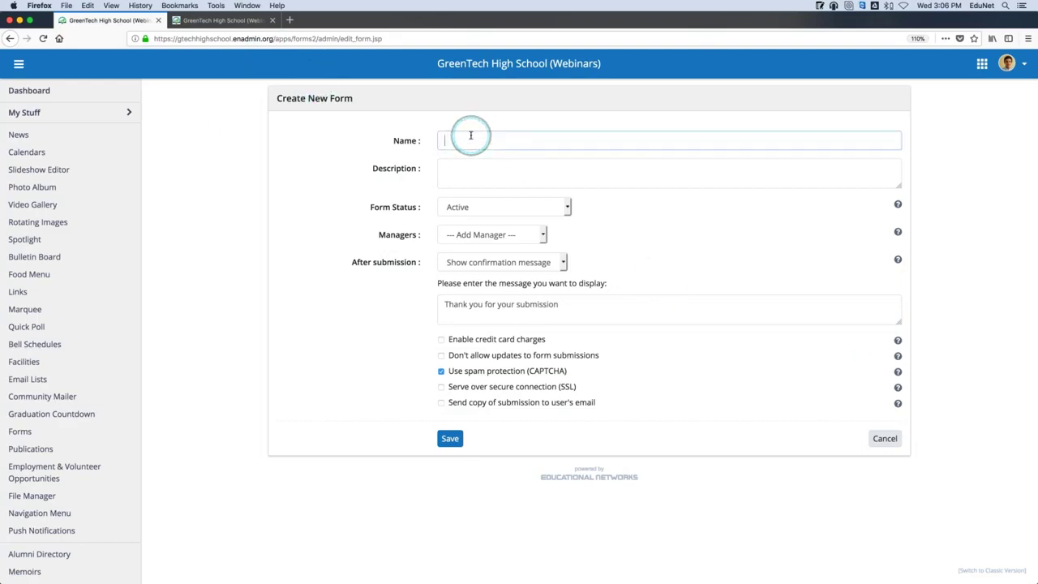
text(2019)
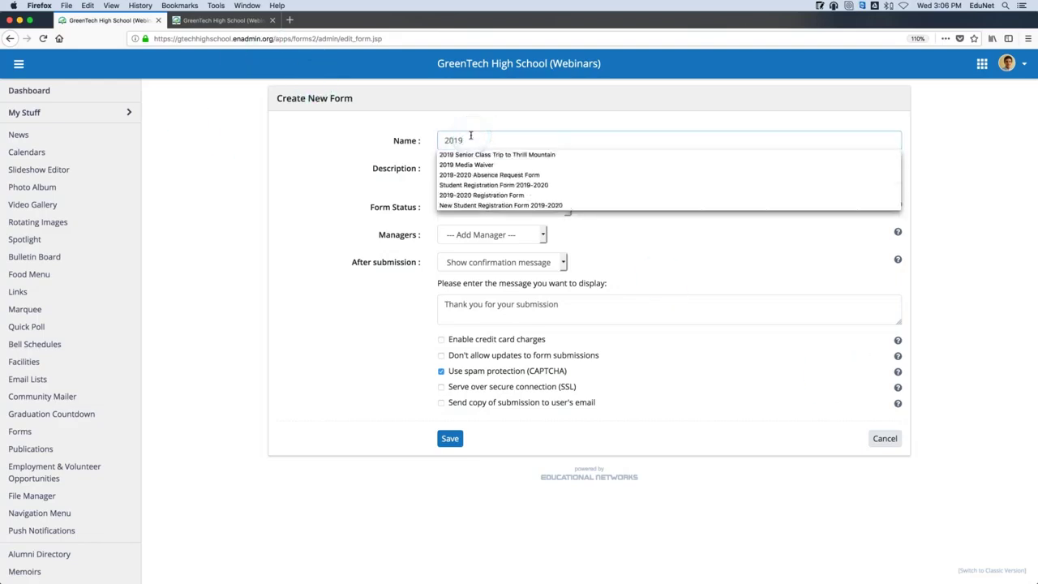
text(-2020)
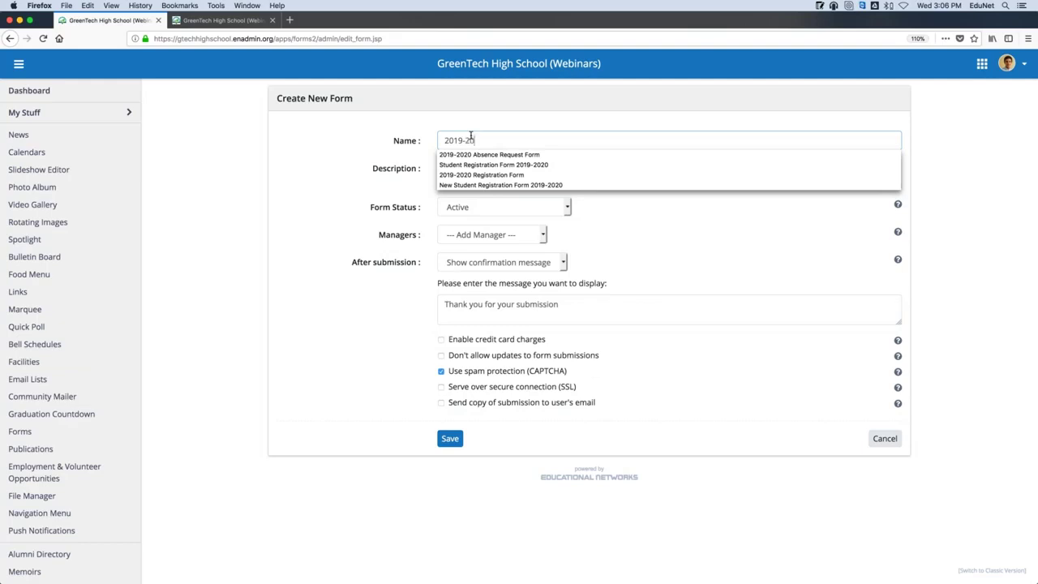
click(479, 165)
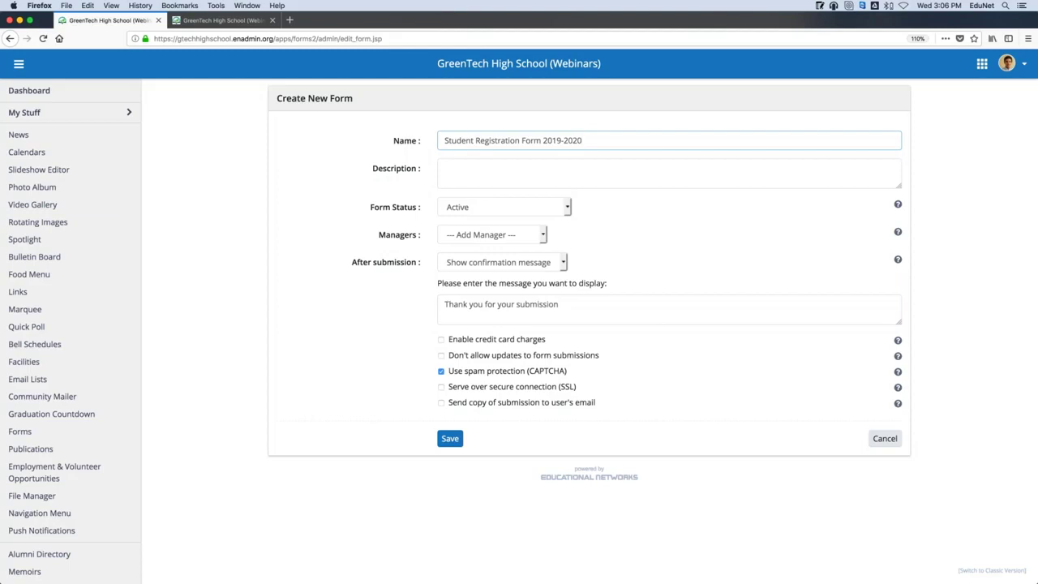
- Enter the description "This form should be used for all Students who are attending Greentech High for the first time in 2020"
click(473, 168)
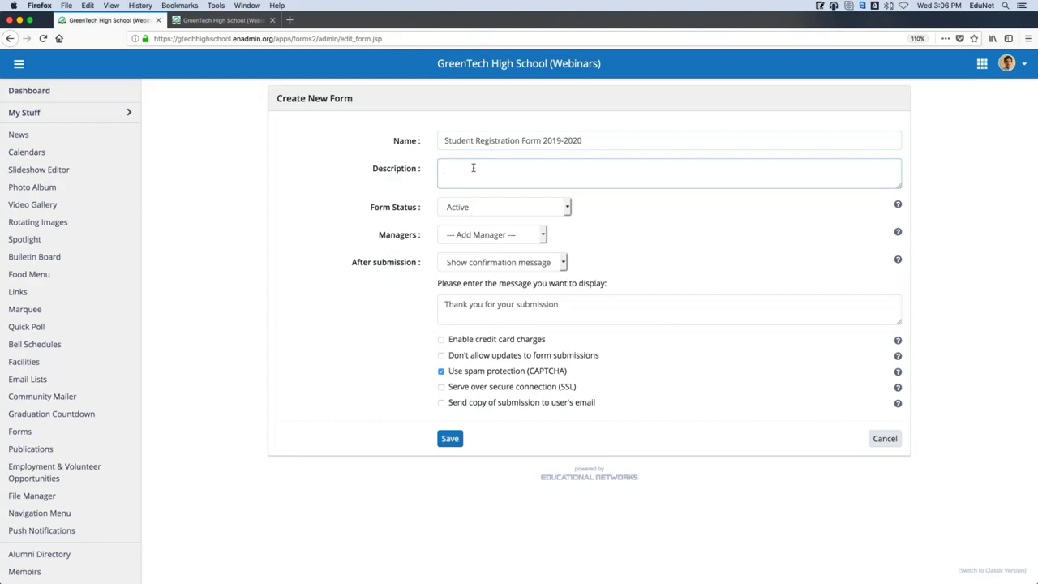
text(This form should be used foer)
key(BackSpace)
text(r all Students)
key(BackSpace)
key(BackSpace)
text(ts who arwe)
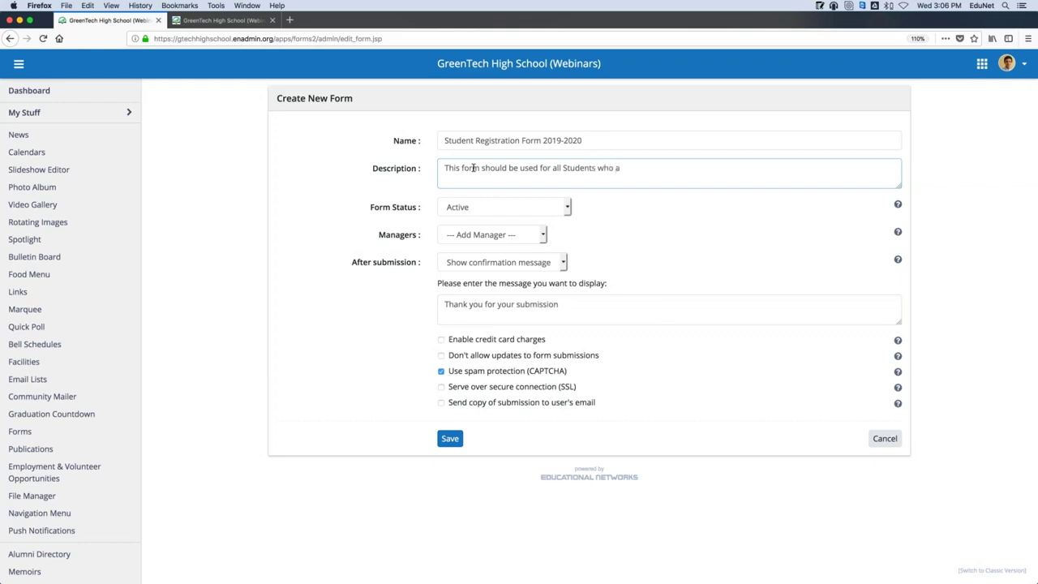
key(BackSpace)
key(BackSpace)
text(e attending Greentech High)
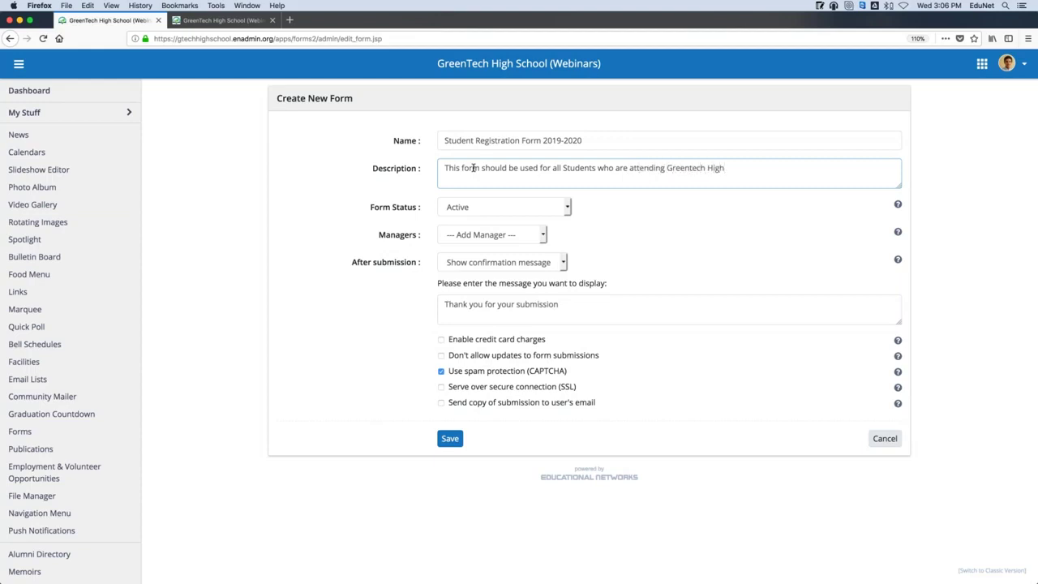
text( for the first time in 2020)
- Assign a staff member from the user list as the new form's manager
click(540, 241)
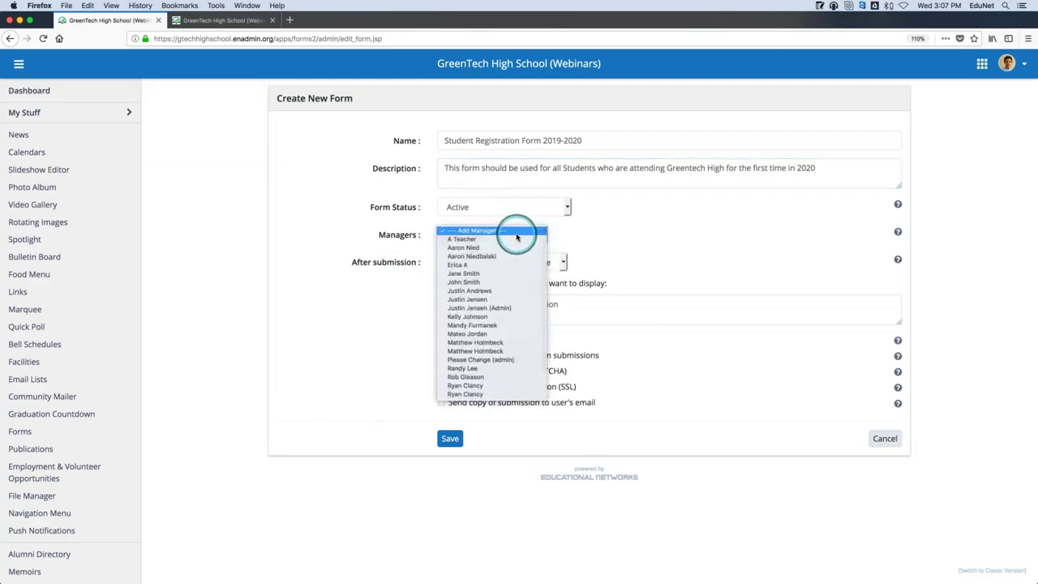
click(486, 407)
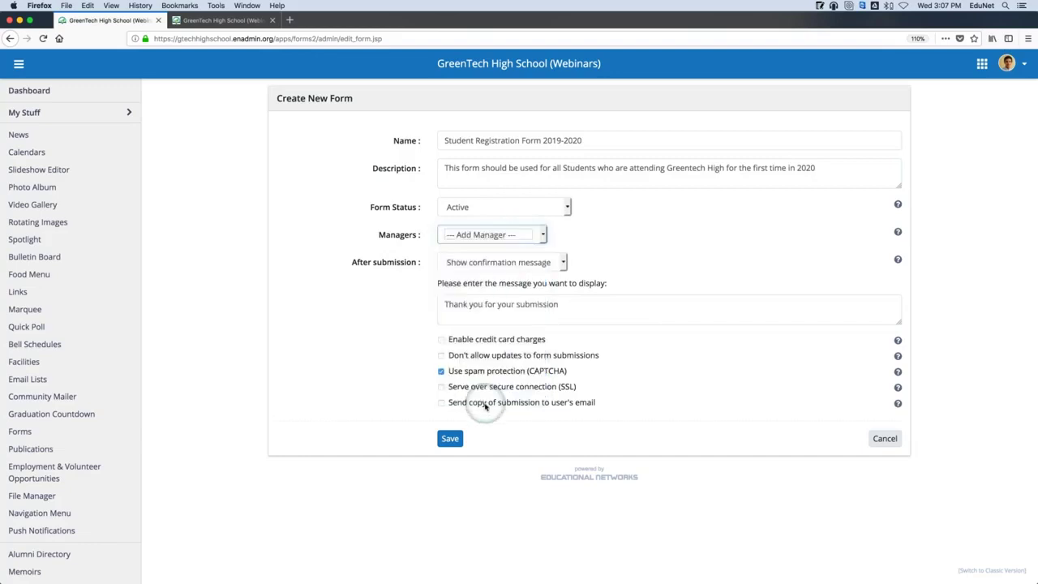
click(516, 234)
click(508, 382)
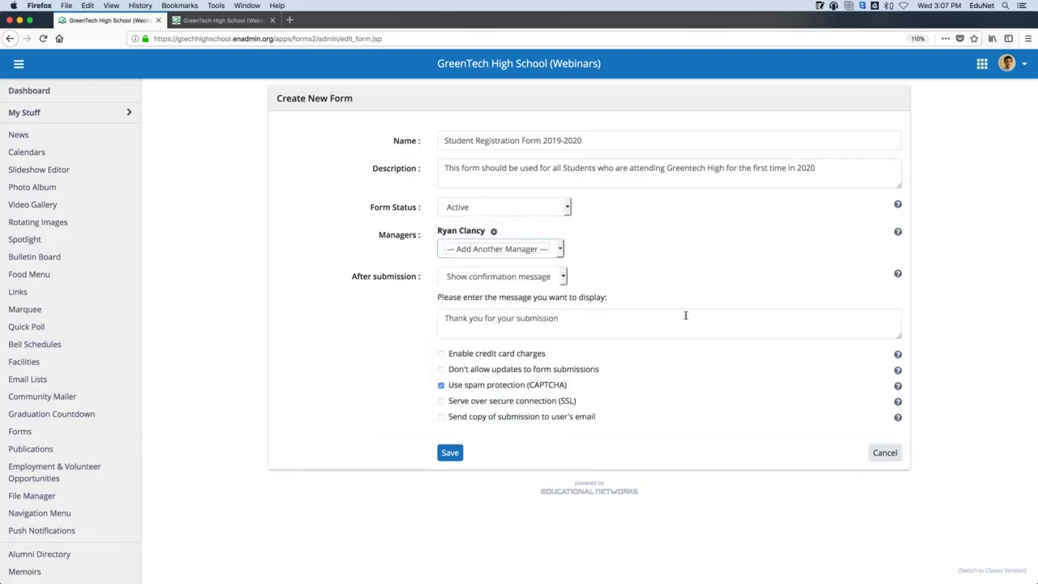
click(694, 268)
- Keep showing a confirmation message and extend it to "Thank you for your submission, all Forms are reviewed within 3-5 Business Days"
click(548, 281)
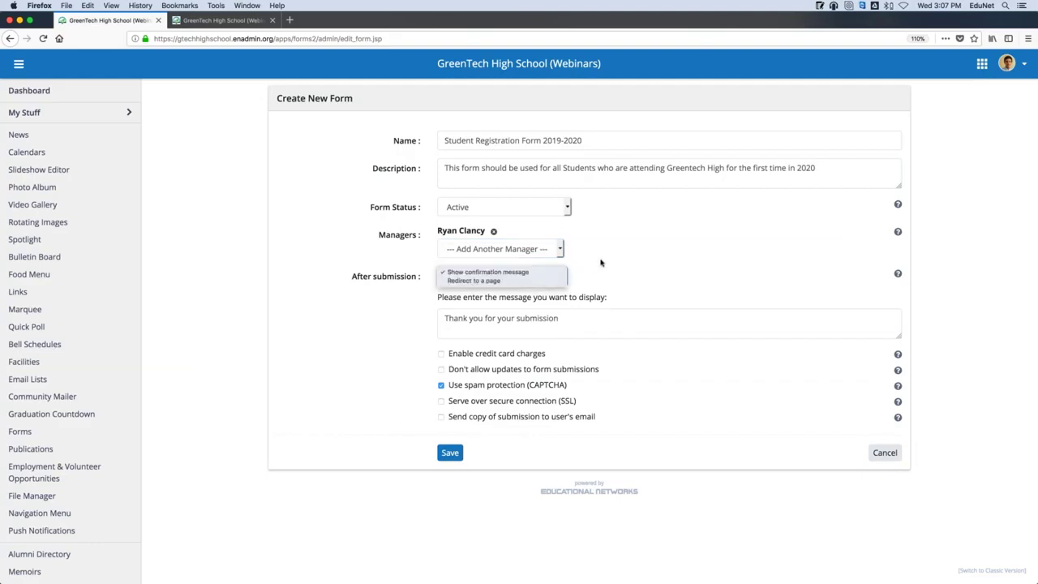
click(759, 227)
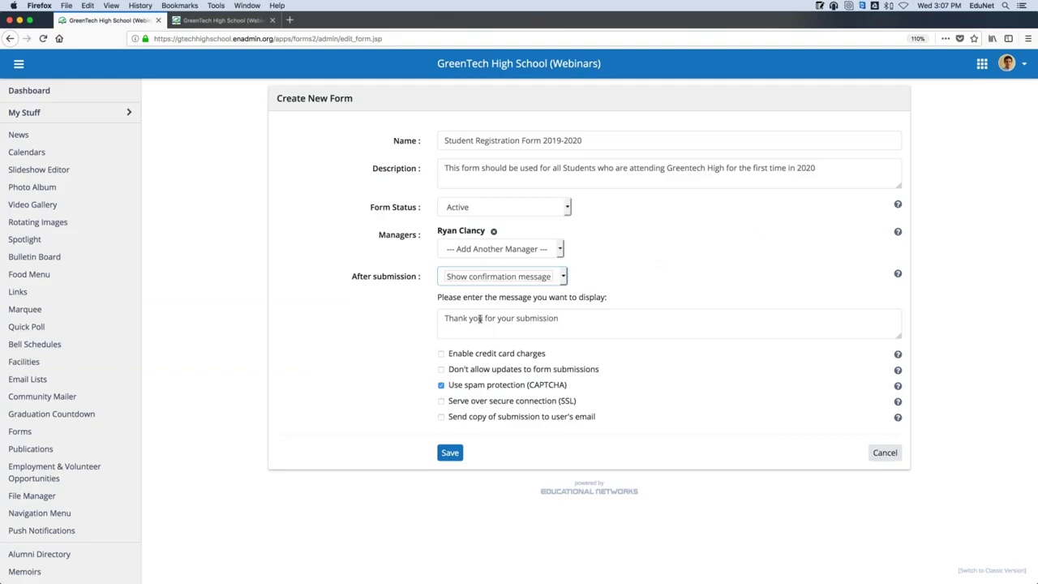
click(568, 318)
text(all Forms are reviewed within 3)
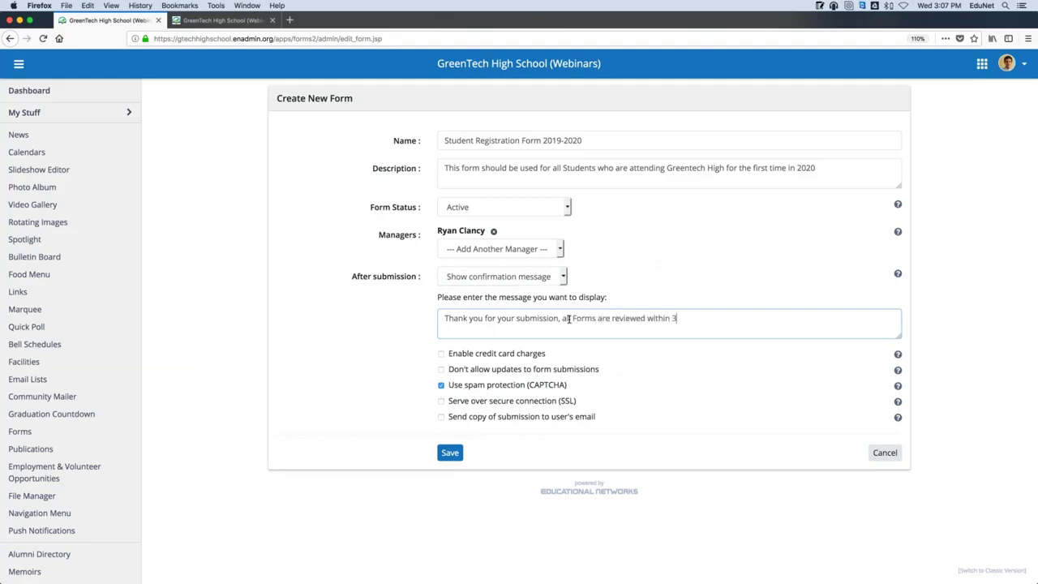
text(-5 Businesss)
key(alt+shift+Left)
key(Right)
text(Days)
- Enable serving the form over a secure connection (SSL) and save the new form
click(441, 401)
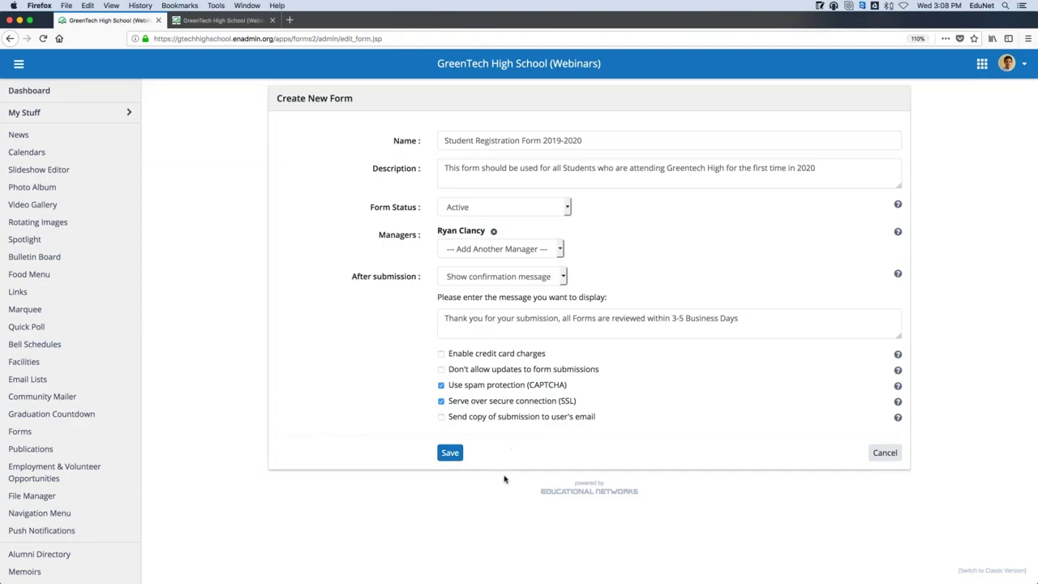
click(452, 459)
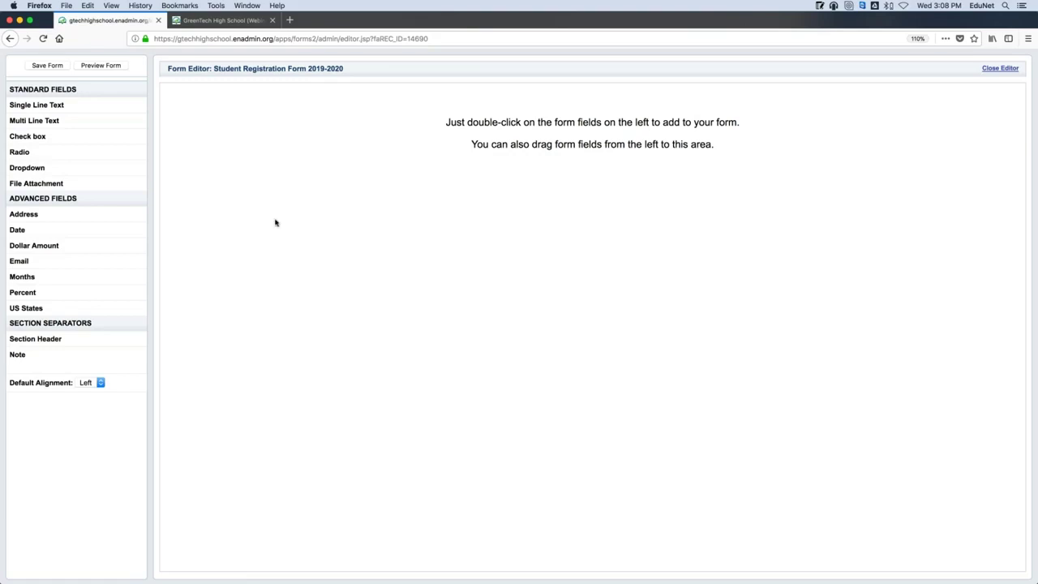
- Add a single line text field to the form, set its question to "First Name" and make it required
drag(30, 101, 424, 104)
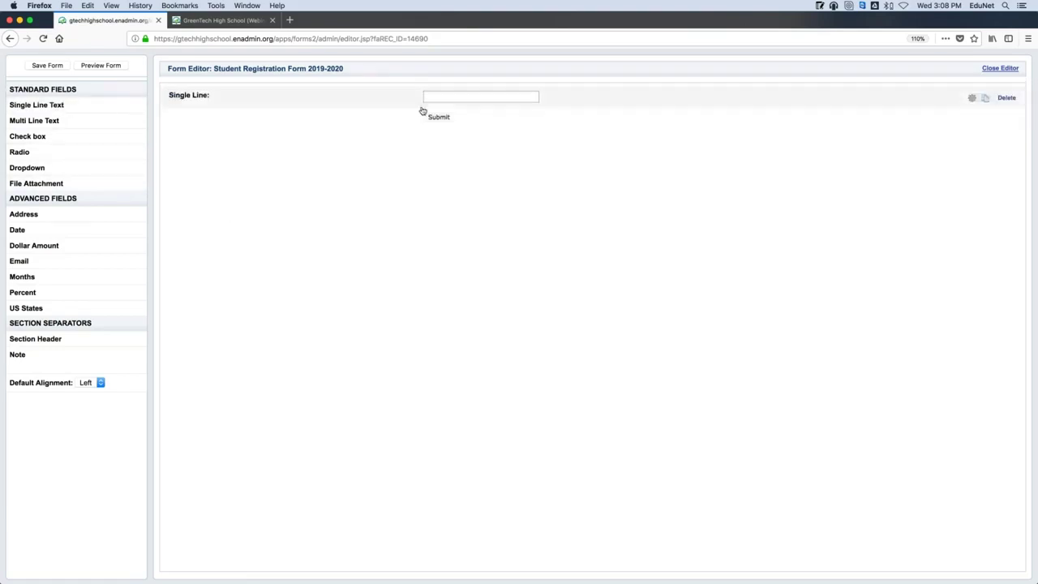
mouse_move(277, 107)
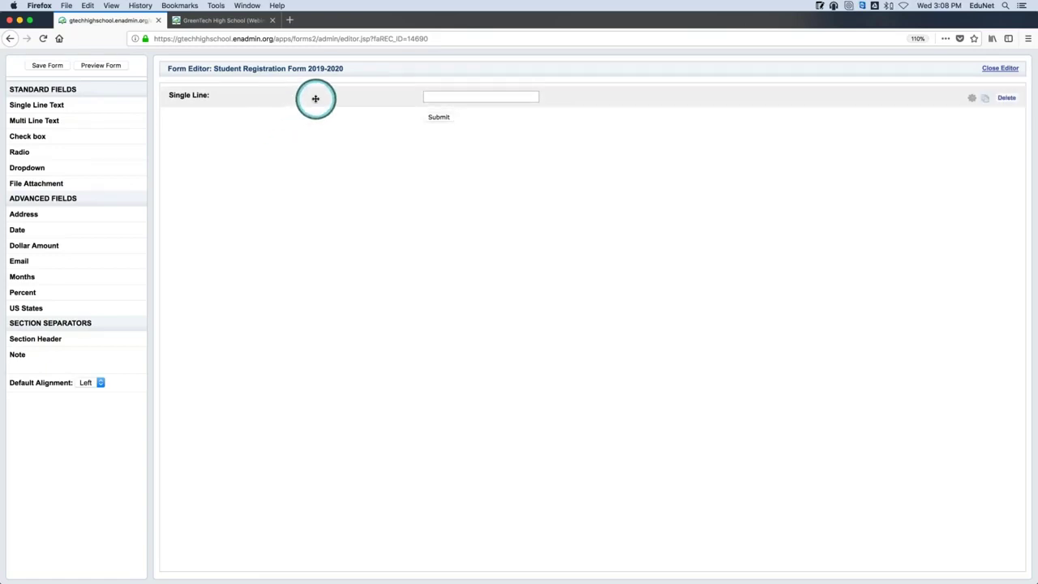
double_click(315, 98)
drag(440, 109, 364, 104)
key(BackSpace)
text(First Name)
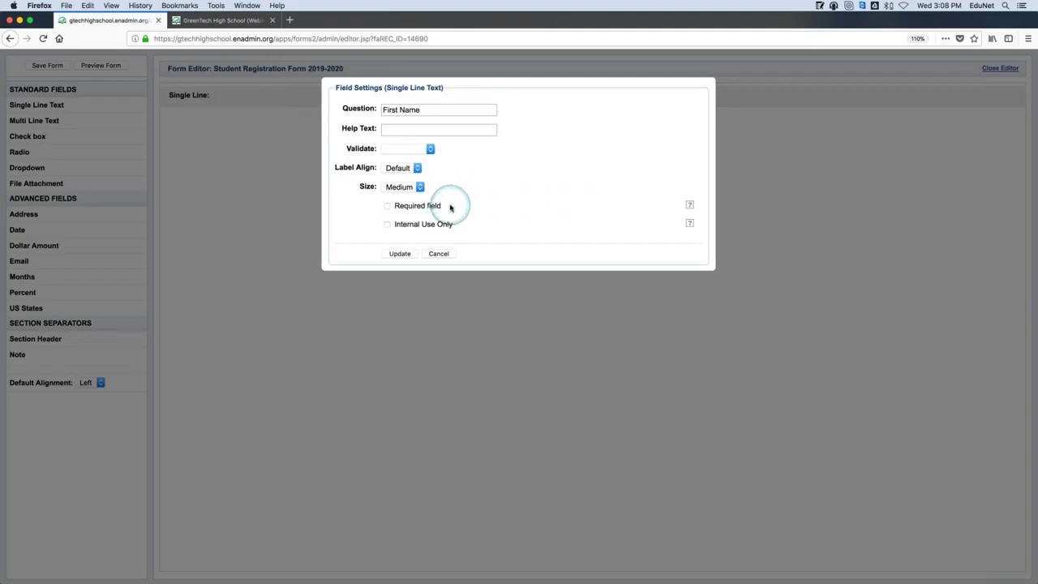
click(387, 207)
click(409, 254)
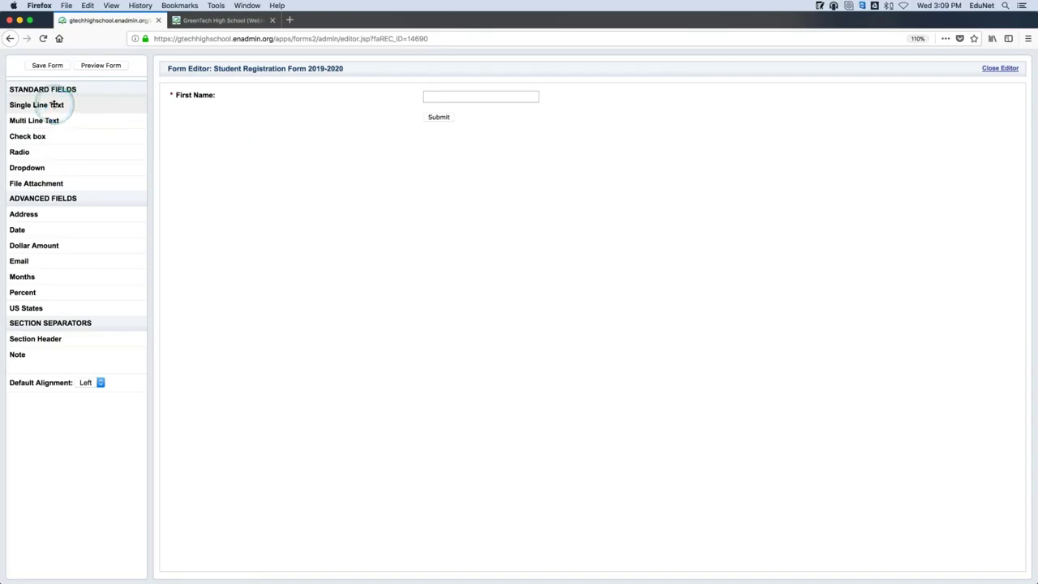
- Add a single line text field below First Name and set its question to "Middle Name"
drag(60, 105, 217, 114)
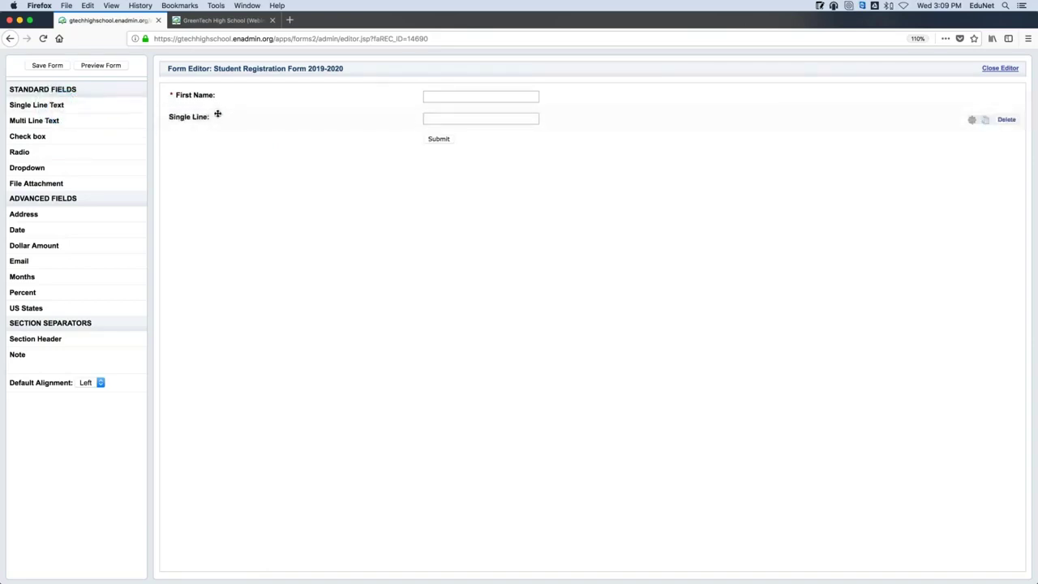
double_click(217, 114)
drag(478, 112, 342, 97)
key(BackSpace)
text(Midd)
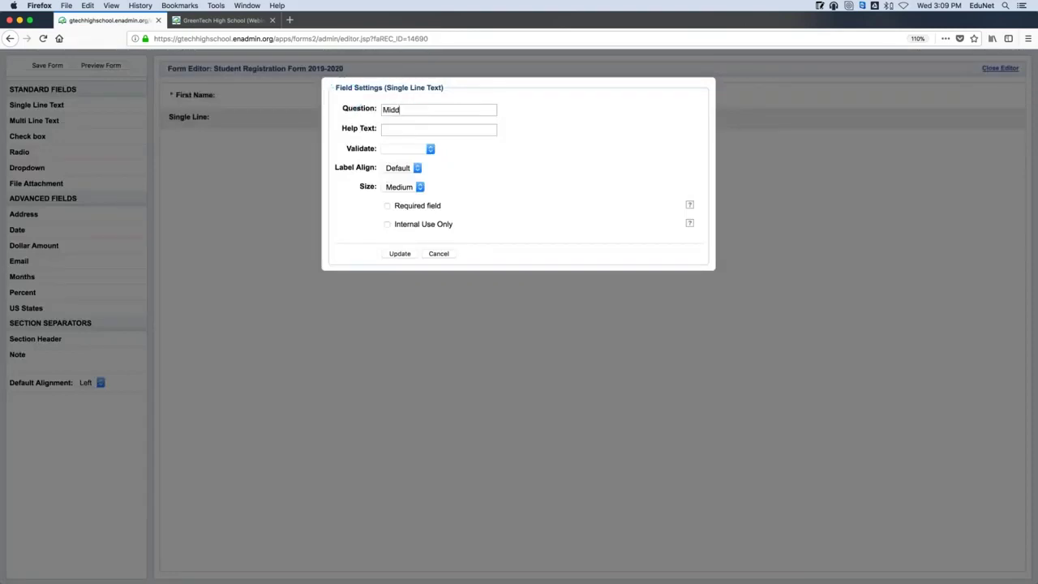
text(le NA)
key(BackSpace)
text(ame)
click(406, 254)
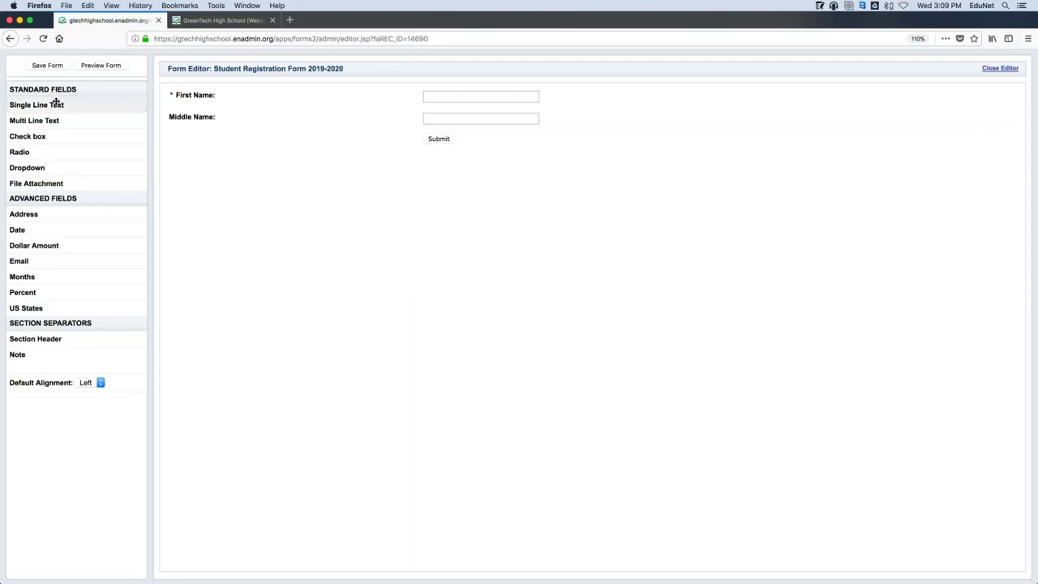
- Add a single line text field below Middle Name, set its question to "Last Name" and make it required
drag(56, 102, 217, 134)
click(206, 141)
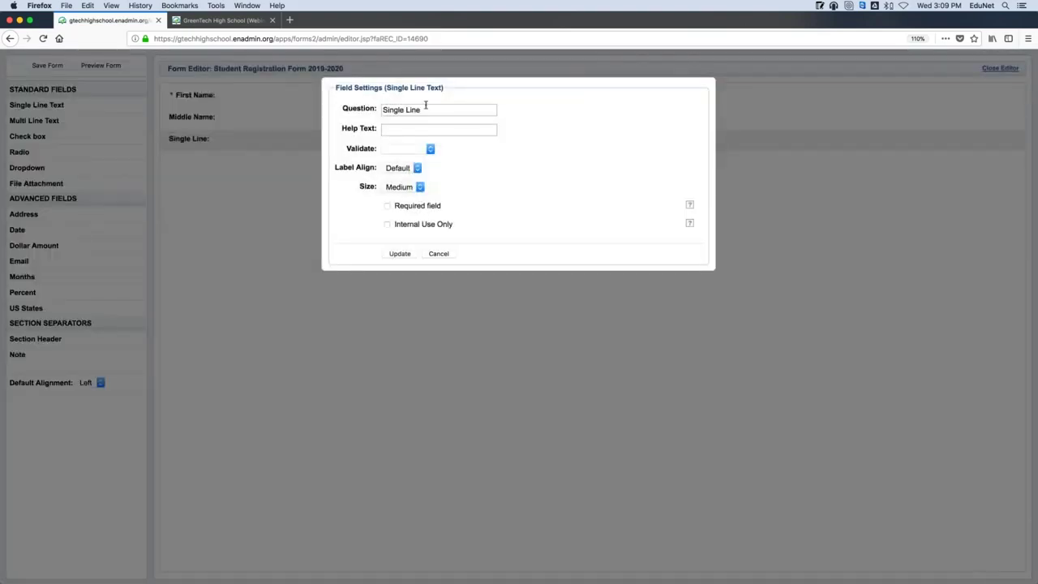
key(super+a)
key(BackSpace)
text(Last Name)
click(411, 207)
click(399, 254)
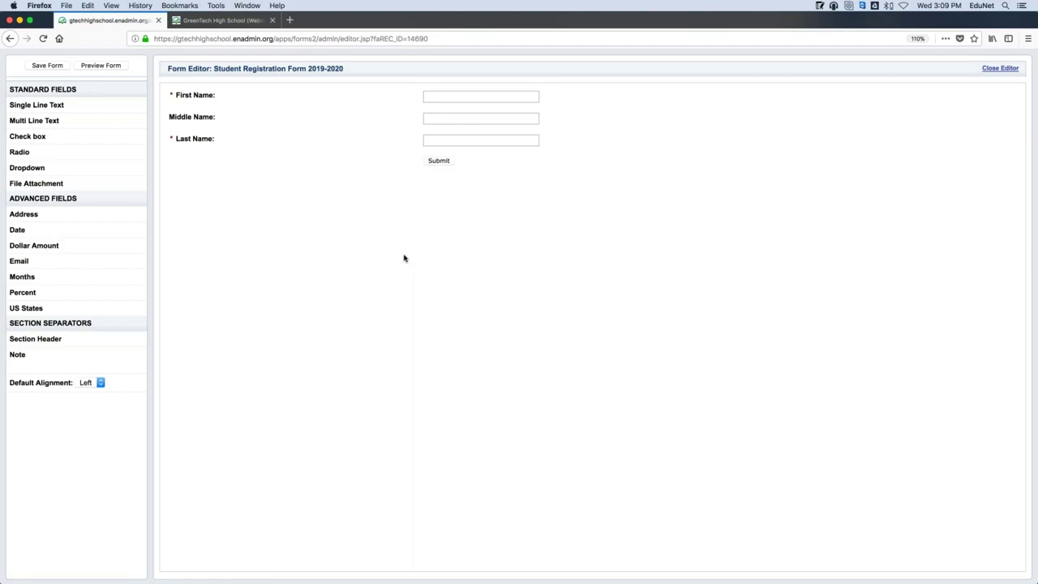
- Add a radio field below Last Name and set its question to "Grade Level"
drag(22, 152, 328, 145)
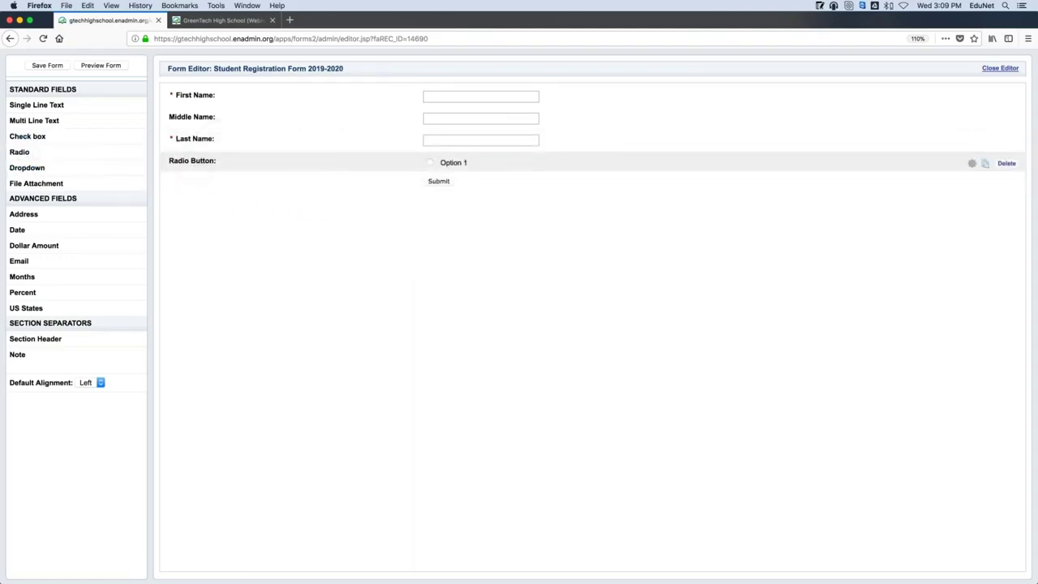
click(246, 161)
drag(455, 110, 347, 107)
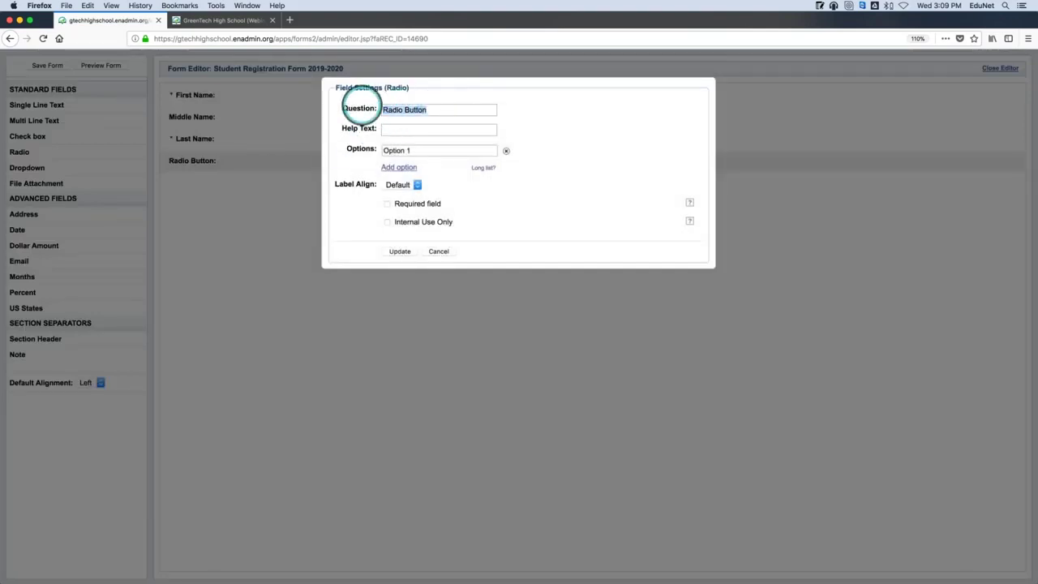
key(BackSpace)
text(Grade)
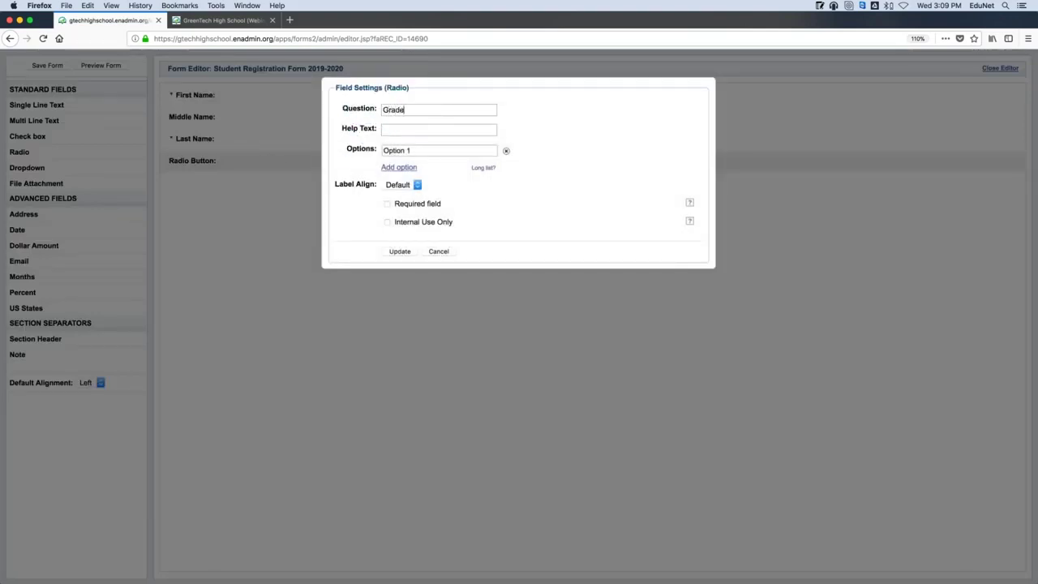
text( Leve)
- Give the radio field the options Grade Nine, Grade Ten, Grade Eleven and Grade Twelve, and make it required
triple_click(392, 150)
key(BackSpace)
text(Grade Nine)
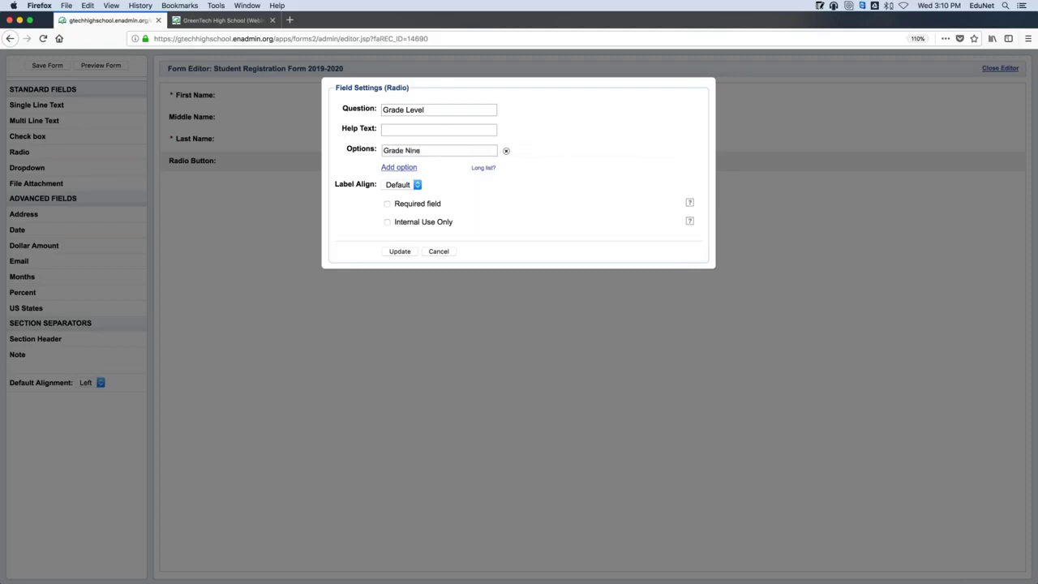
click(388, 167)
text(G)
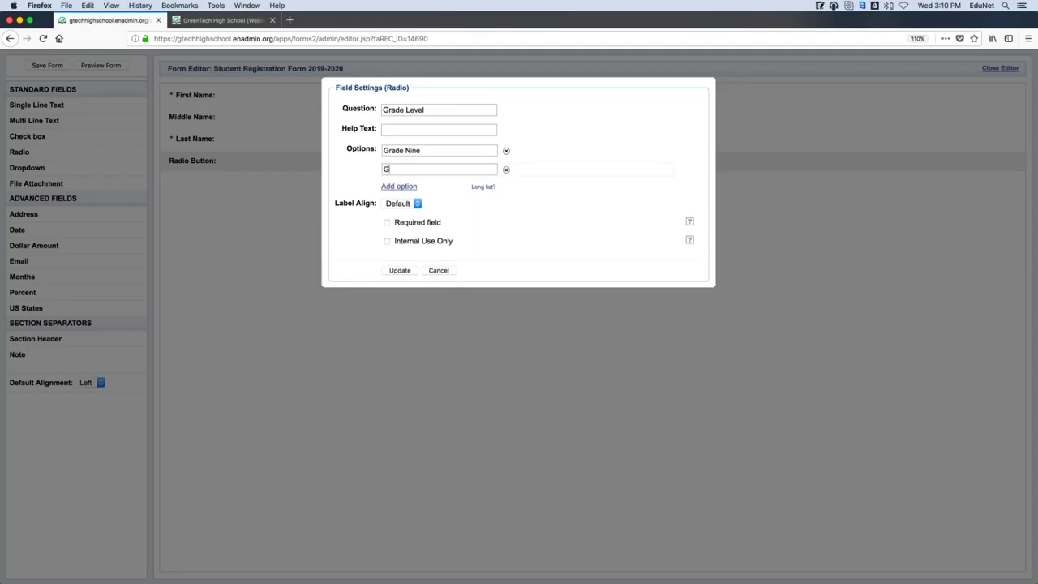
text(rade Ten)
click(406, 188)
text(Grade Eleven)
click(399, 205)
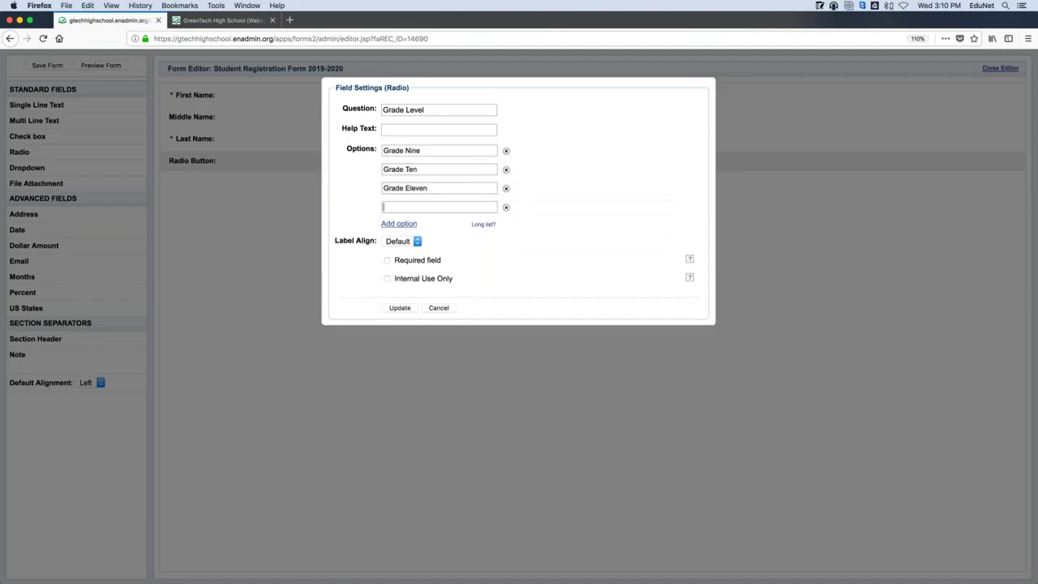
text(Grade Twelve)
click(401, 261)
click(396, 308)
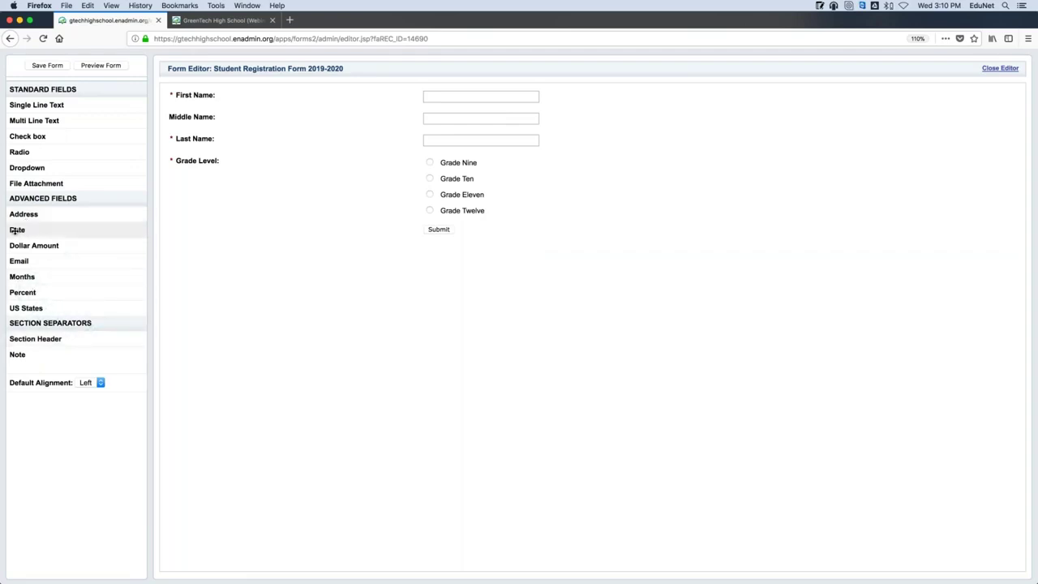
- Add a date field below Grade Level, set its question to "Date of Birth" and make it required
drag(17, 229, 220, 224)
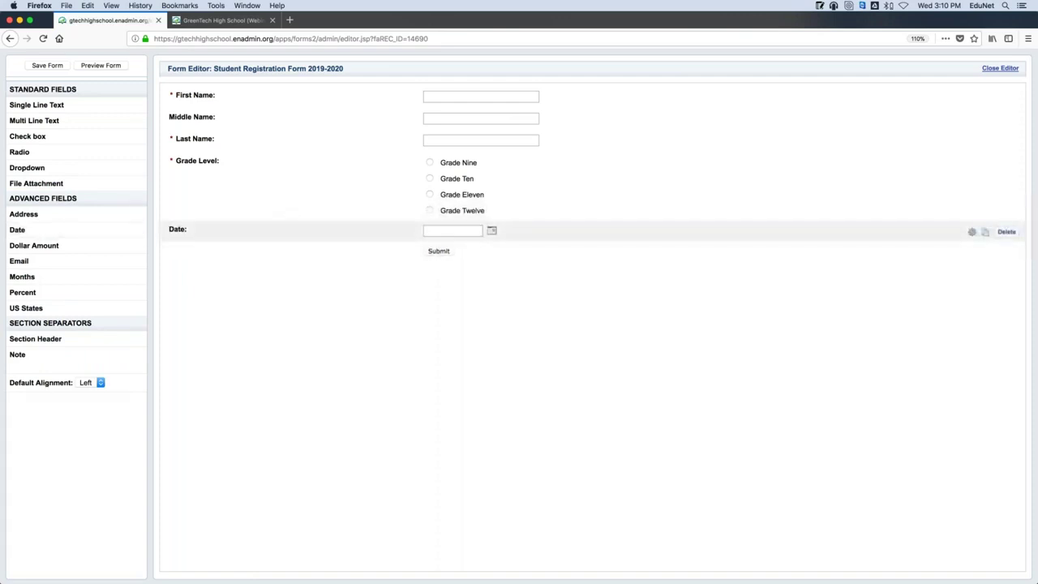
double_click(176, 233)
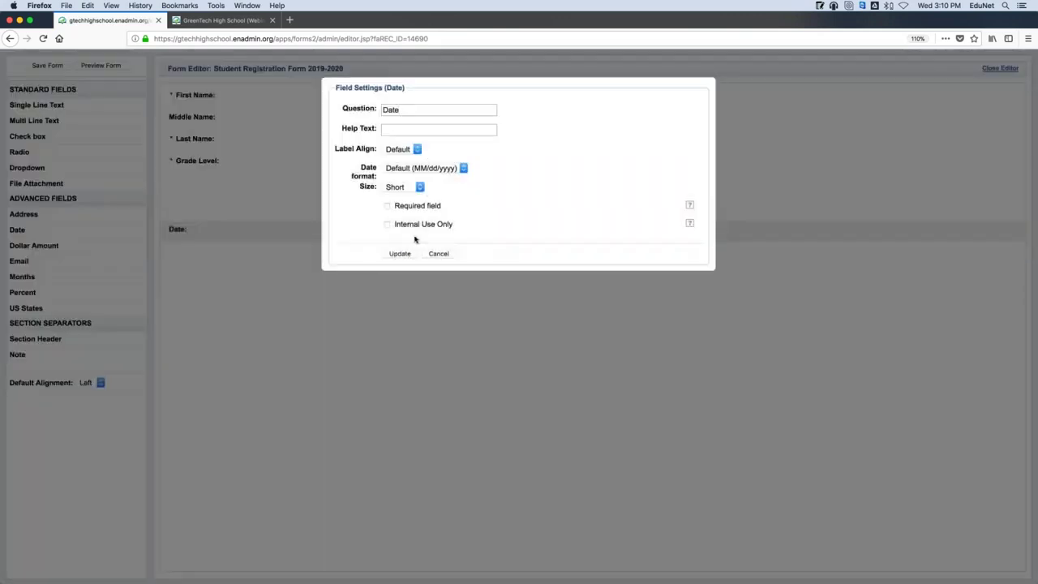
click(404, 207)
text(of Birth)
click(398, 254)
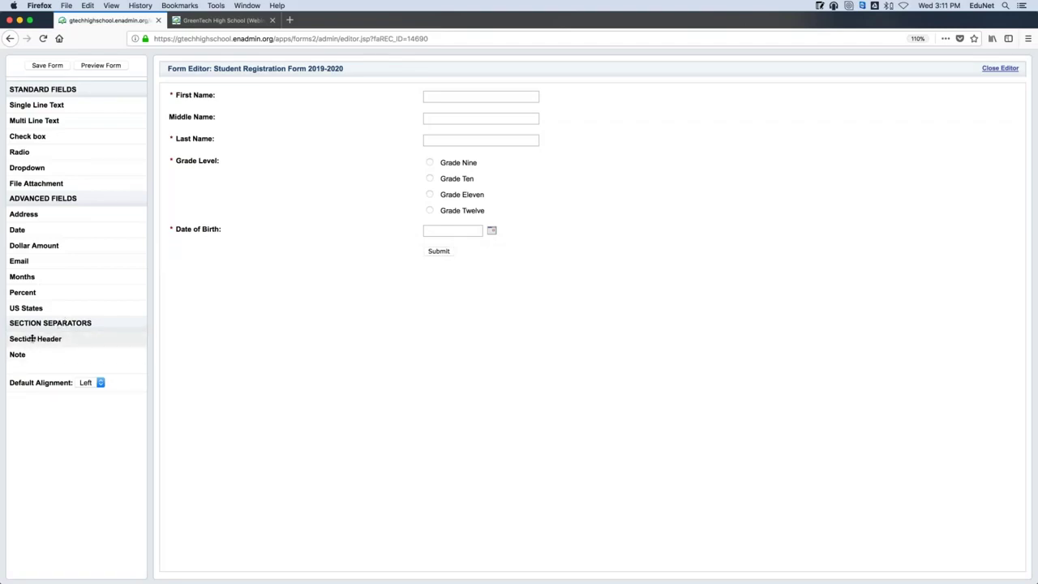
- Add a section header above the First Name field and label it "Student Information"
drag(92, 343, 341, 81)
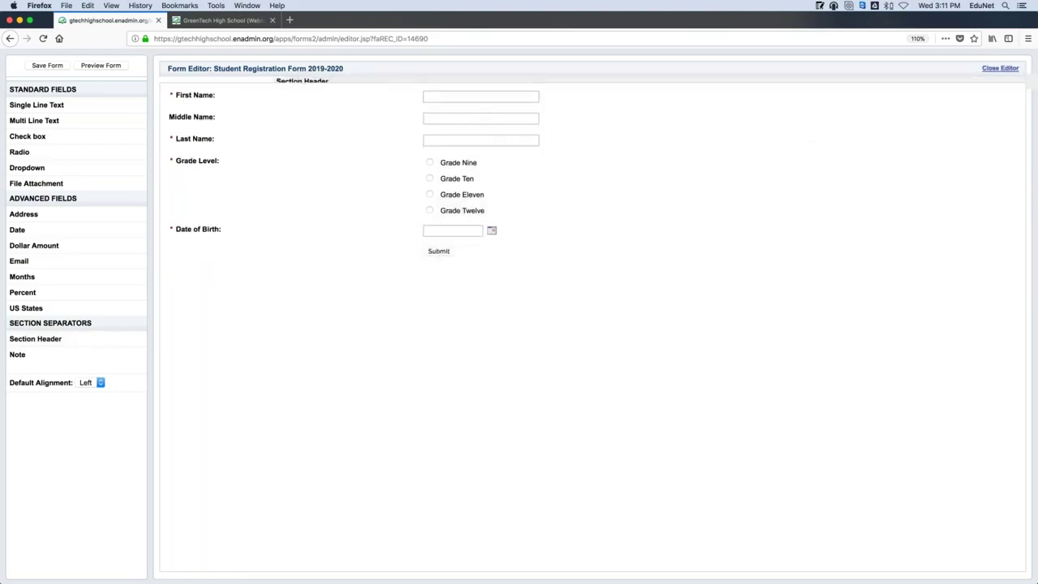
drag(46, 340, 202, 103)
click(224, 102)
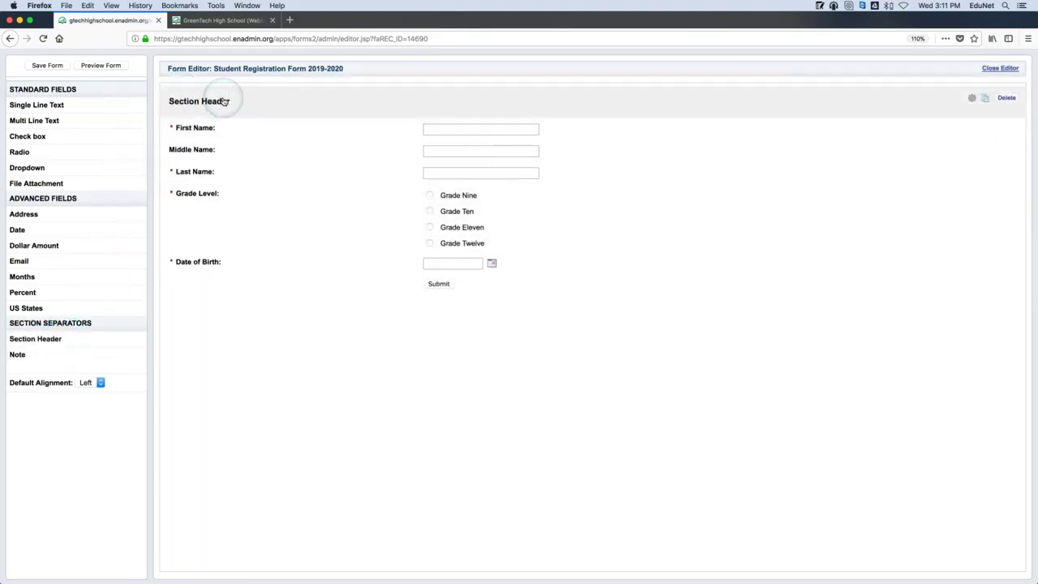
key(super+a)
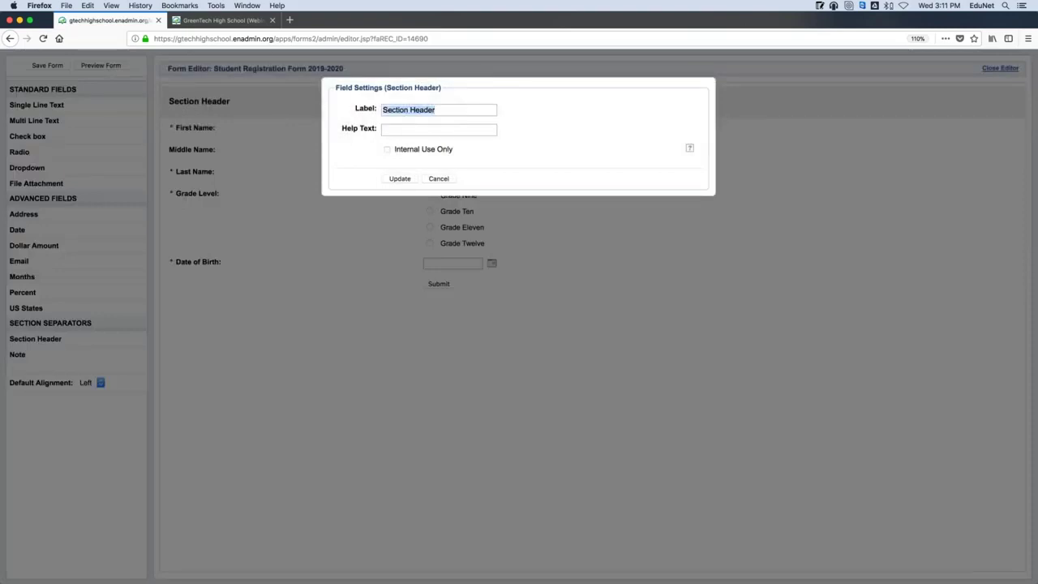
key(BackSpace)
text(Student Information)
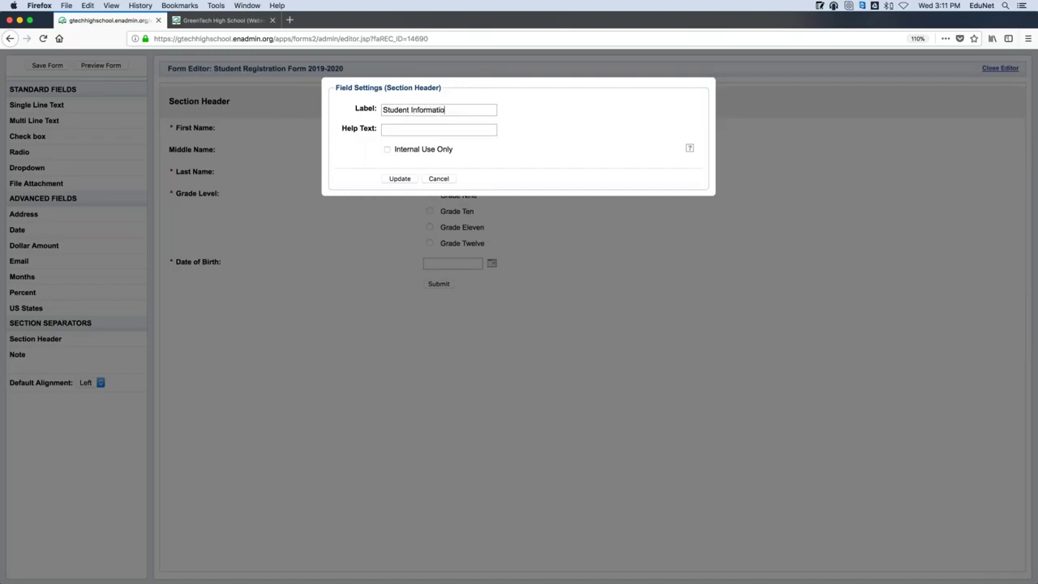
click(400, 179)
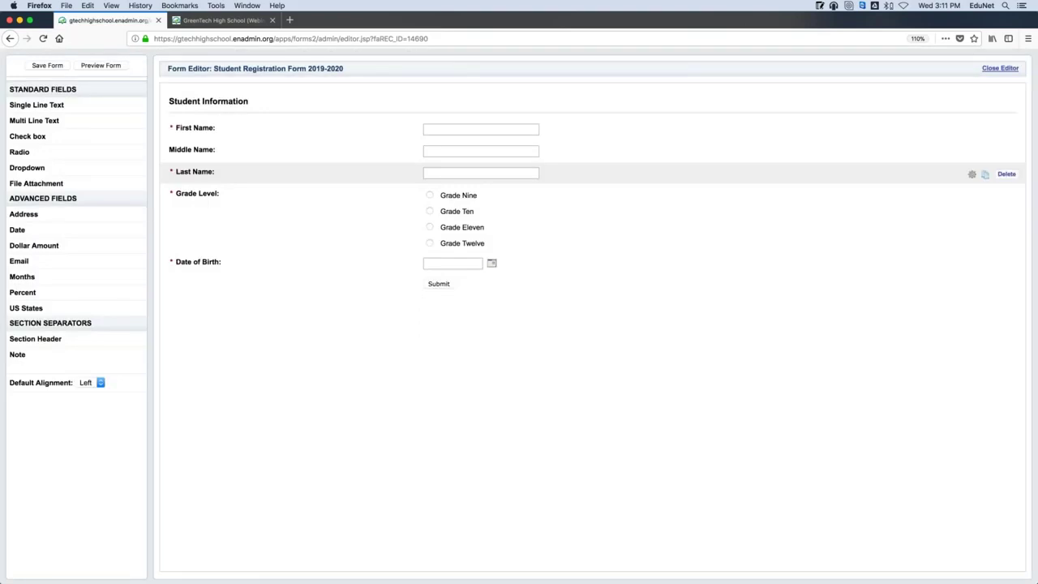
- Add a section header below Date of Birth and label it "Contact and Address Information"
drag(30, 341, 243, 290)
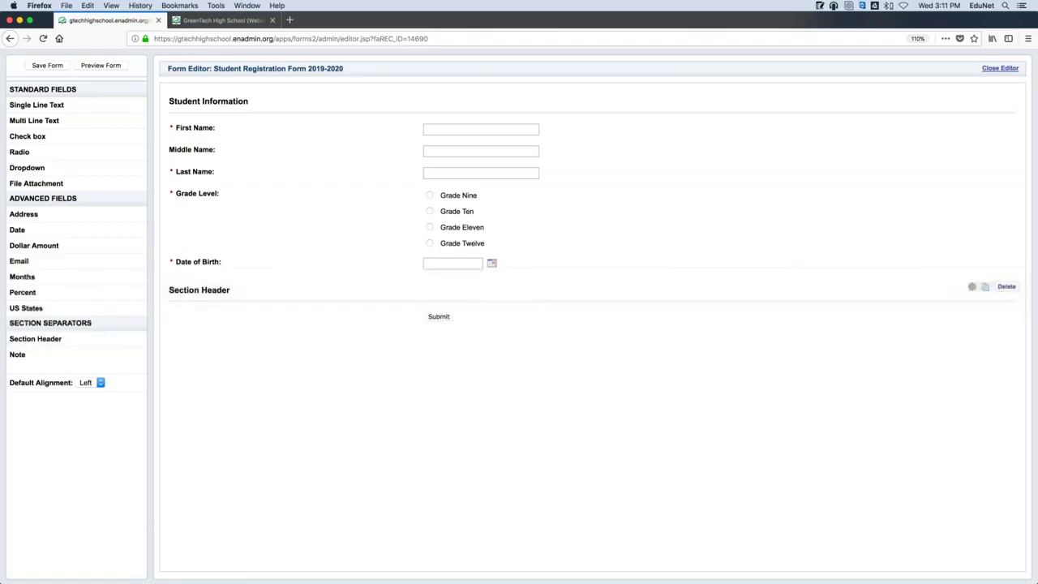
double_click(244, 287)
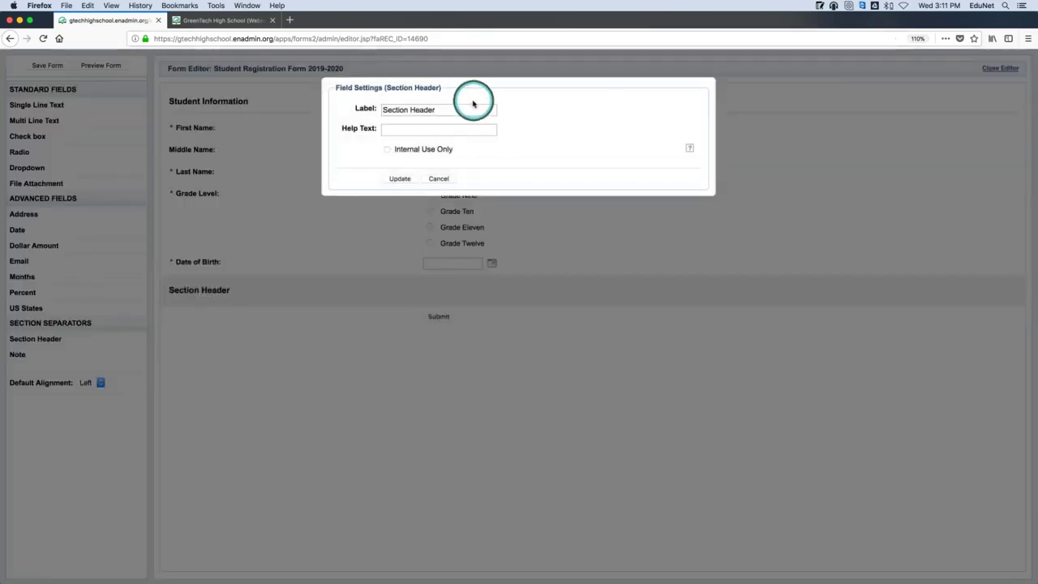
drag(440, 109, 324, 108)
key(BackSpace)
text(Contact and)
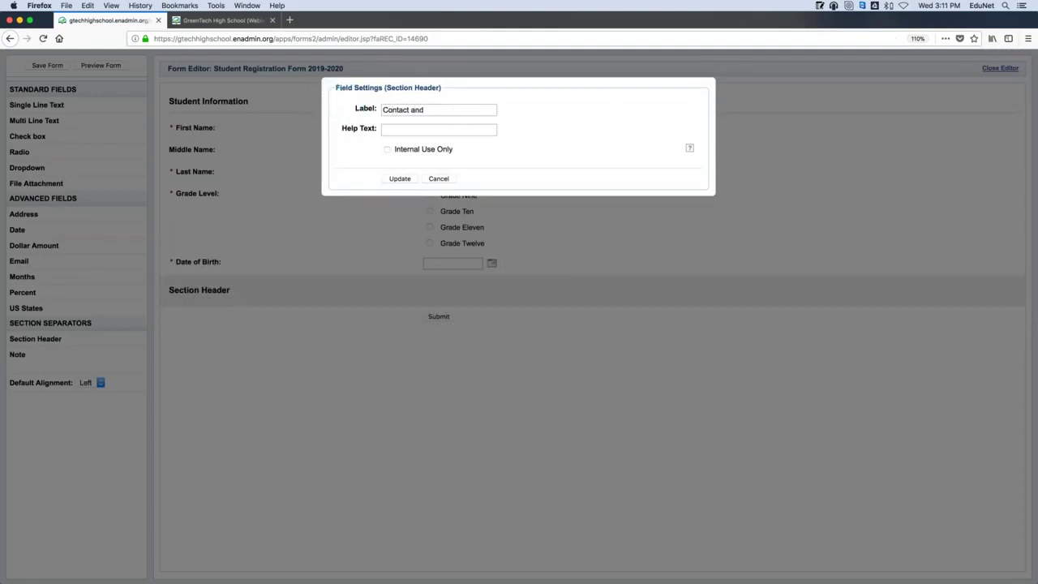
text( Address Information)
click(406, 178)
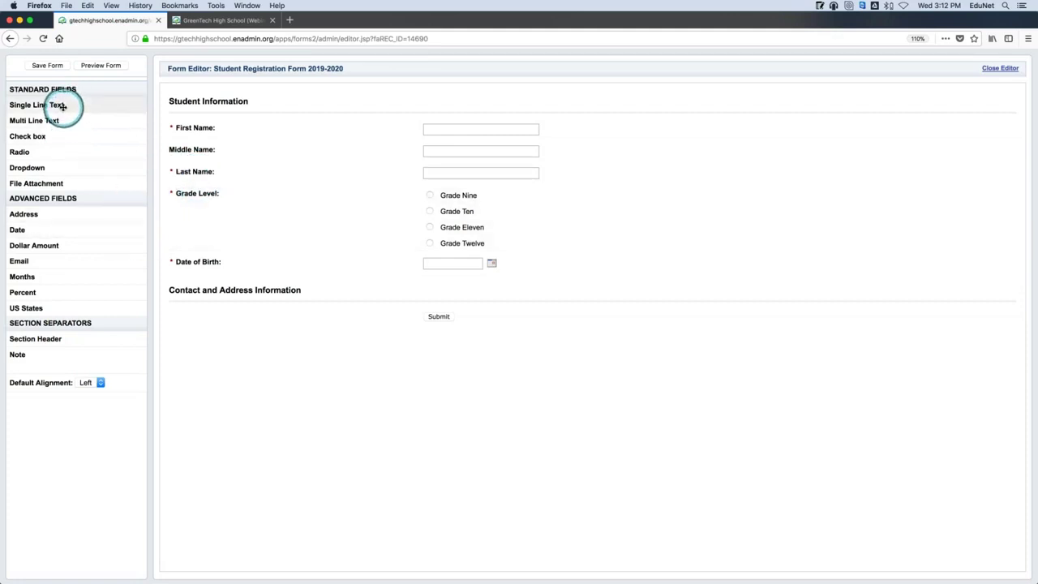
- Add a single line text field under the contact section header and set its question to "Phone Number"
drag(62, 105, 243, 325)
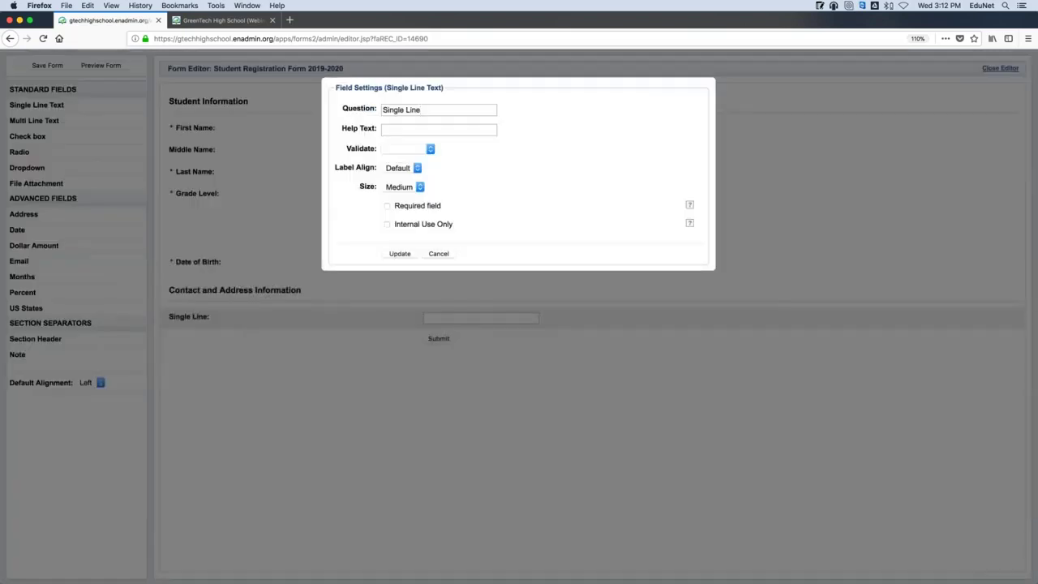
drag(442, 110, 352, 109)
key(BackSpace)
text(Ph)
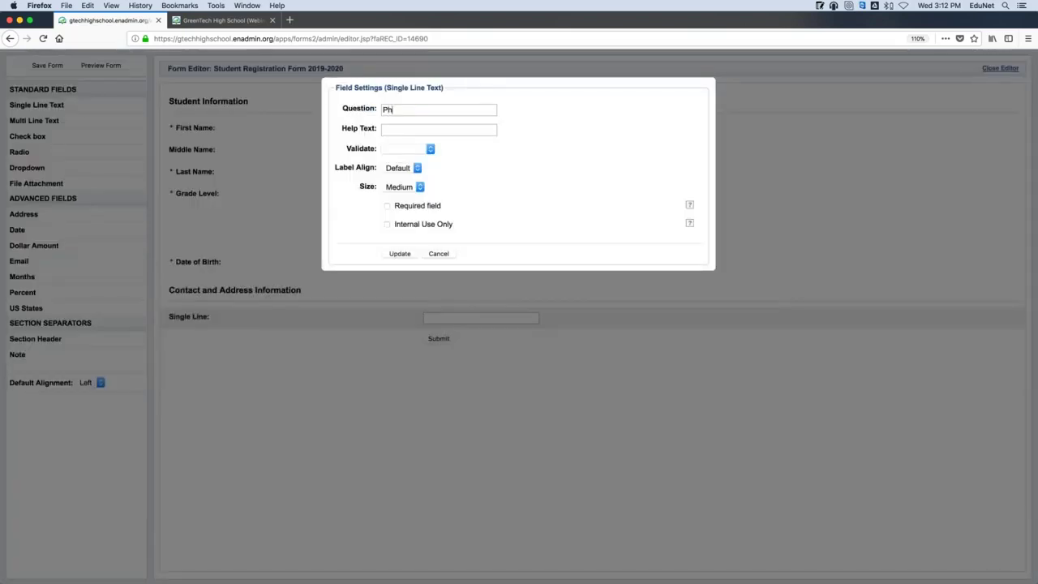
text(one Numbeerr)
key(BackSpace)
key(BackSpace)
text(r)
- Set the phone number field's validation to Is Phone and make the field required
click(414, 151)
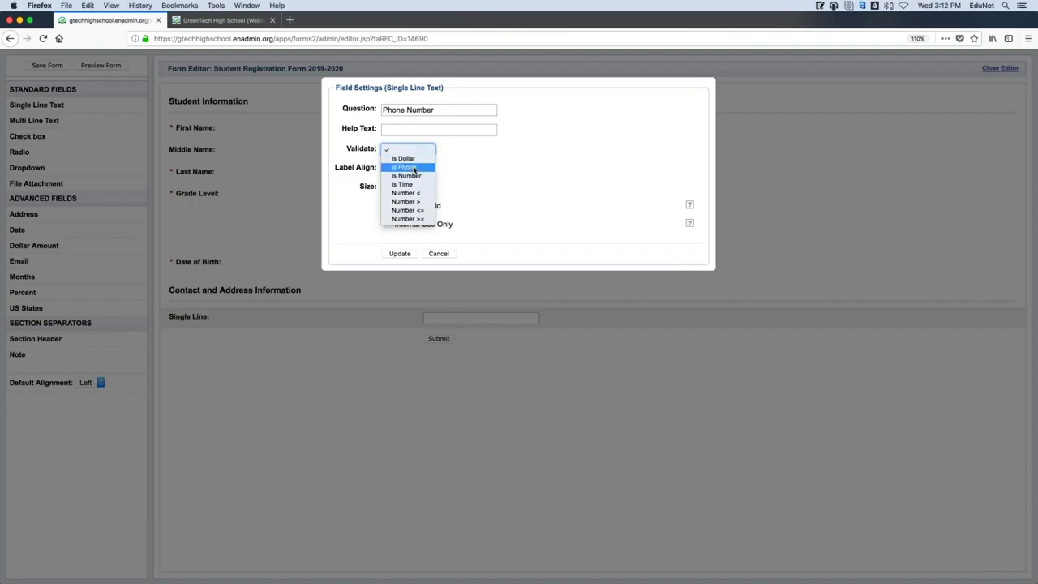
click(409, 167)
click(419, 211)
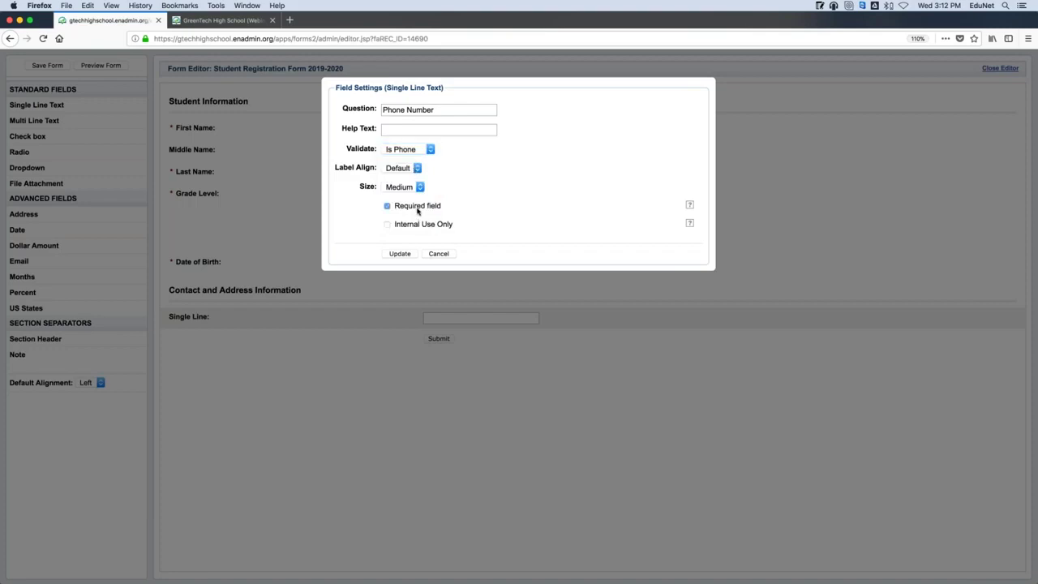
click(400, 254)
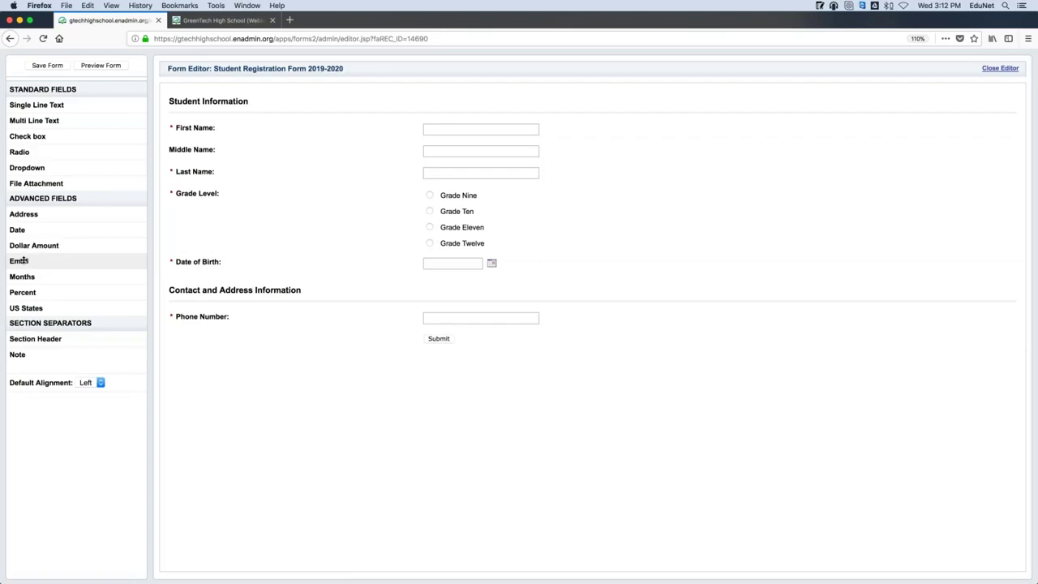
- Add an email field below Phone Number and make it required
drag(18, 261, 239, 344)
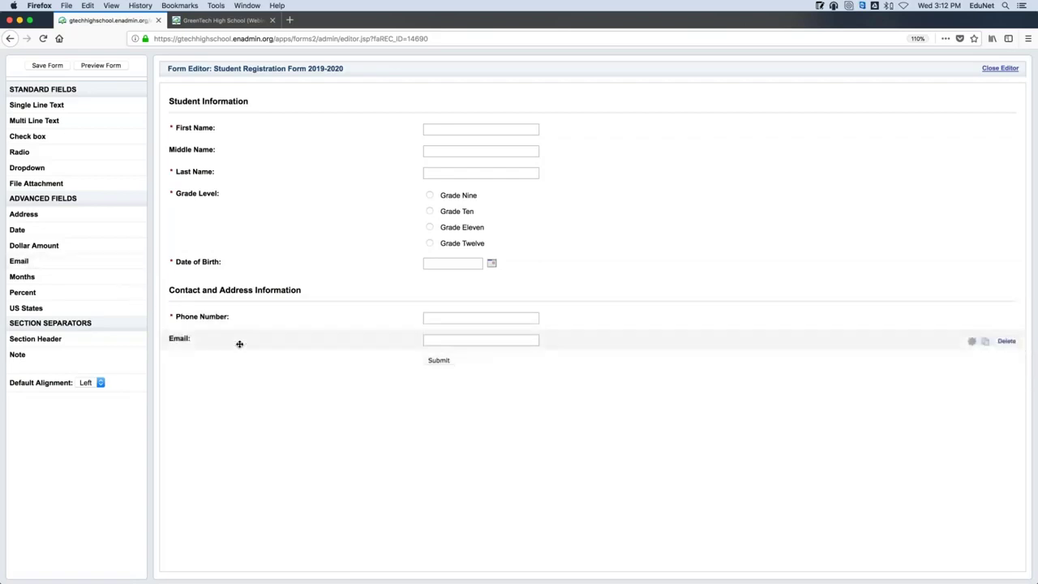
click(191, 339)
click(412, 190)
click(410, 235)
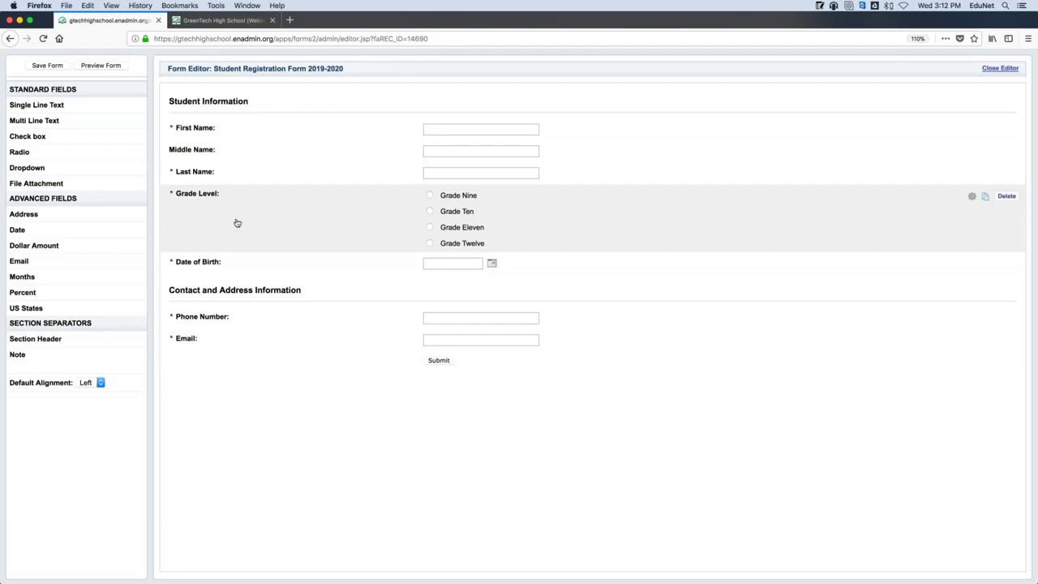
- Add an address field group below Email and make it required
drag(28, 215, 206, 357)
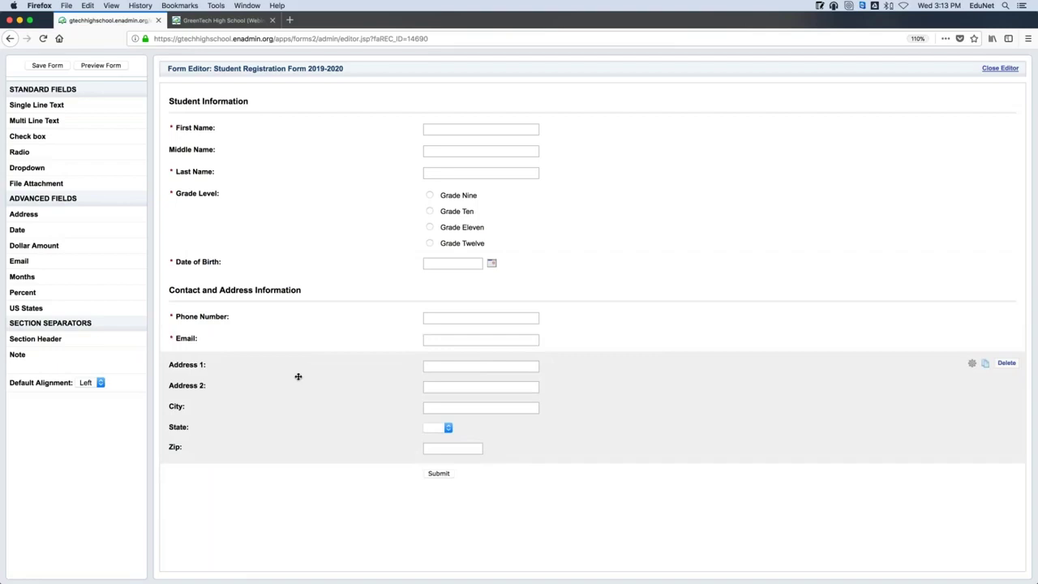
double_click(248, 378)
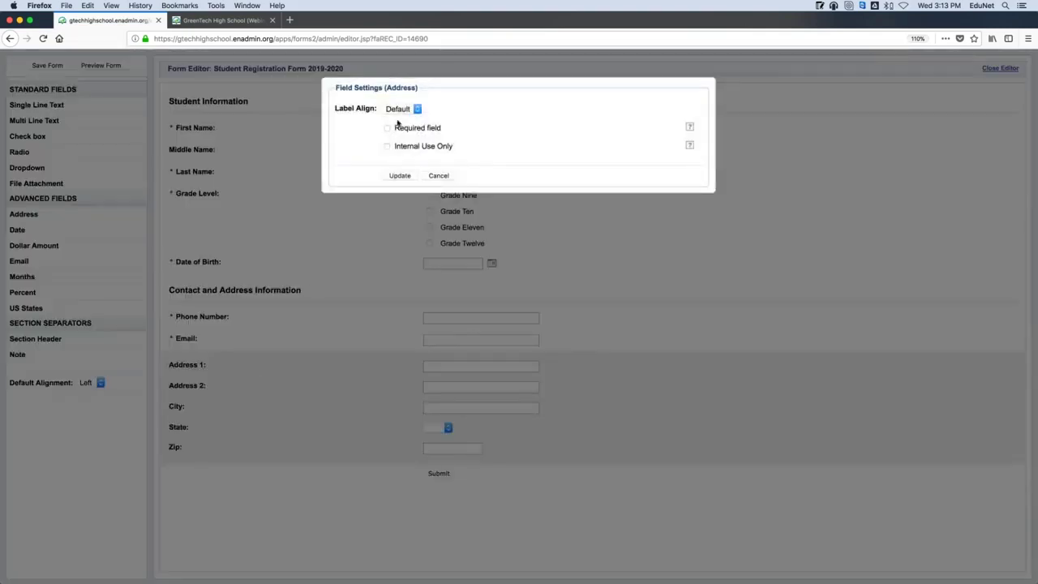
click(397, 128)
click(402, 175)
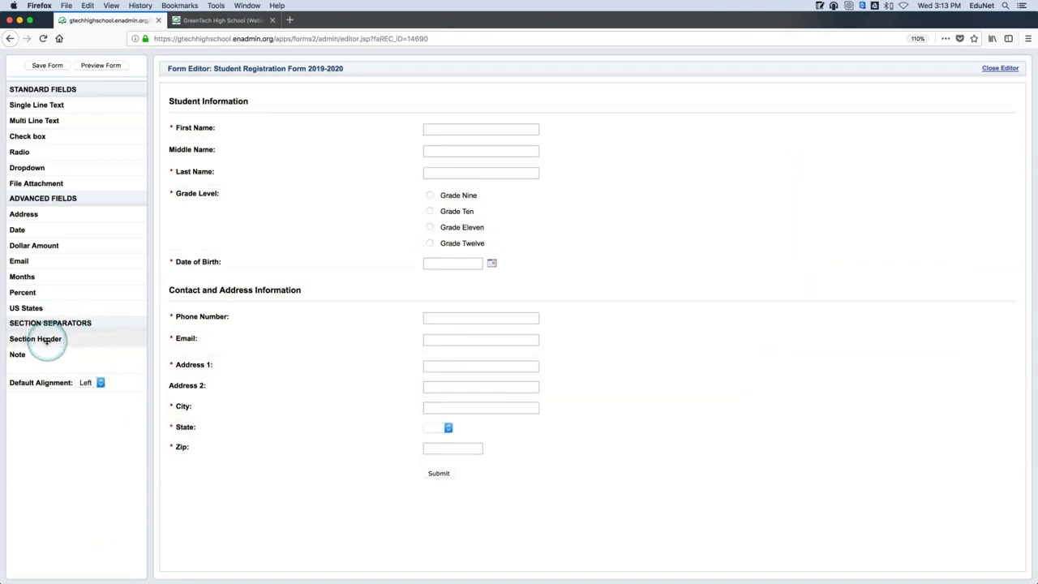
- Add a section header below the address fields and label it "Academic Information"
drag(46, 339, 268, 472)
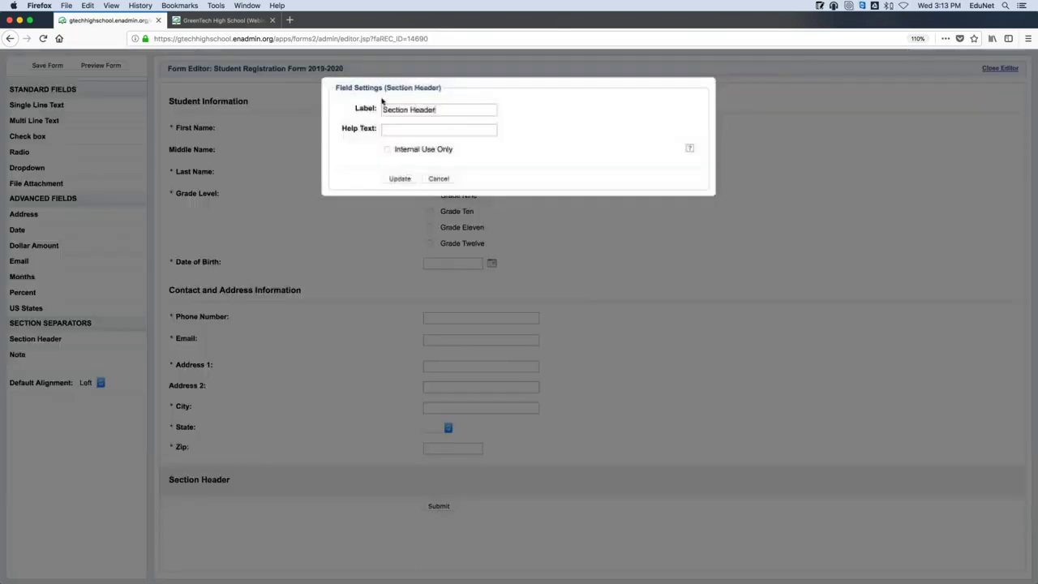
drag(447, 108, 383, 109)
key(BackSpace)
text(Academic )
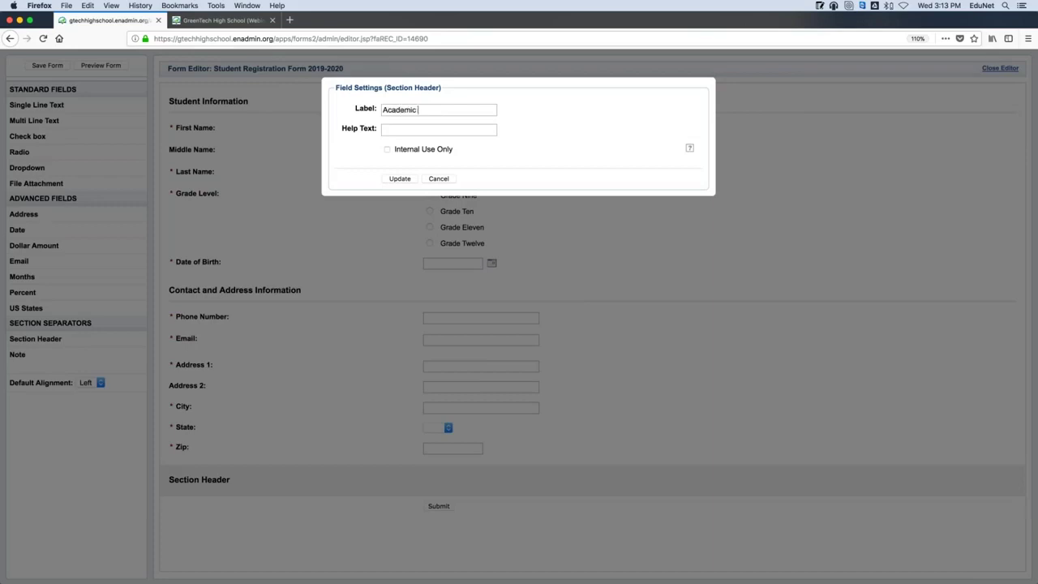
text(Information)
click(400, 179)
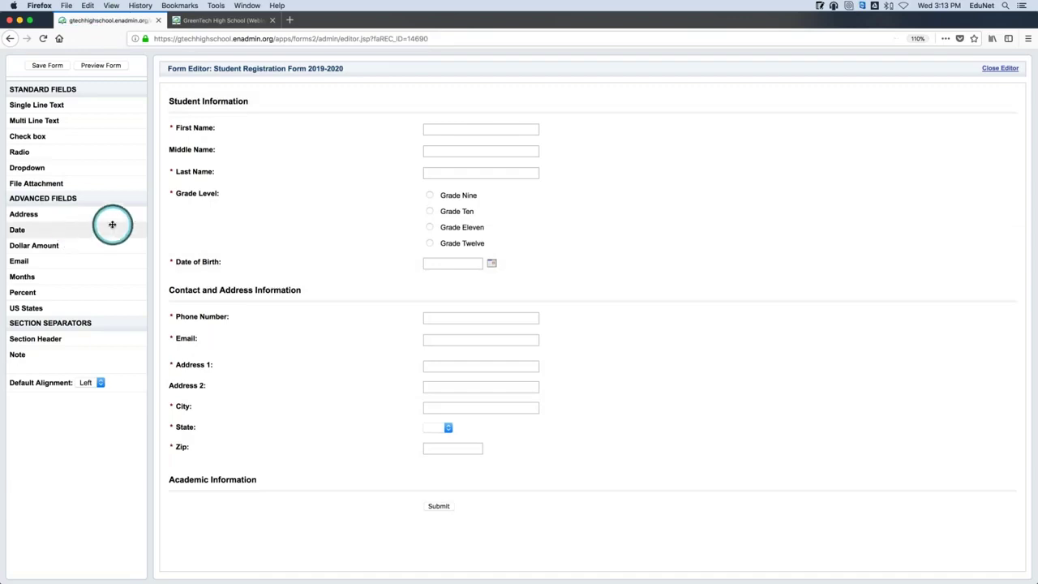
- Add a multi line text field under Academic Information with the question "What do you believe you will contribute to the Greentech Community?"
drag(70, 119, 247, 496)
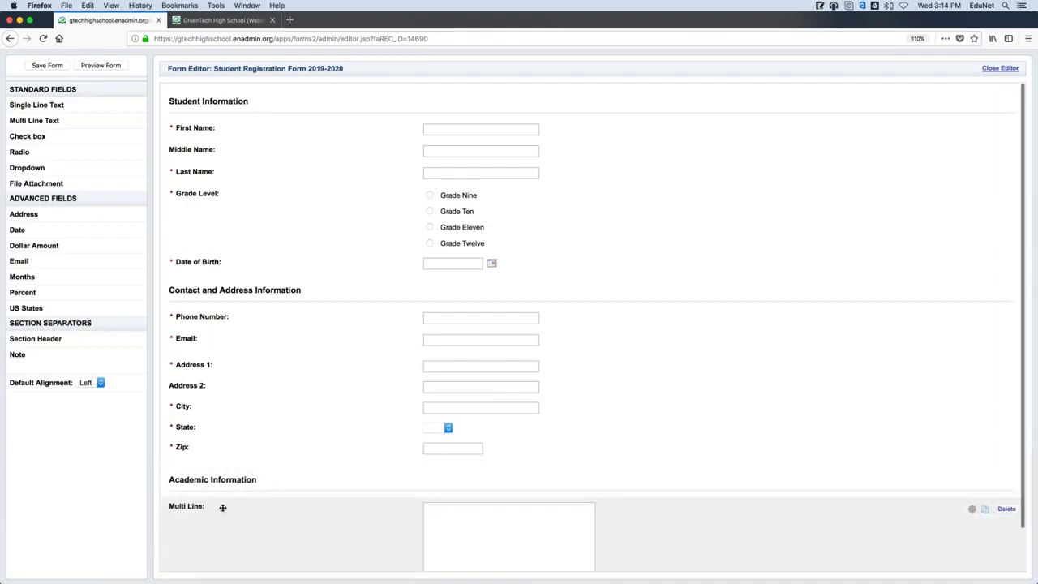
scroll(227, 503, down, 2)
click(583, 429)
double_click(339, 495)
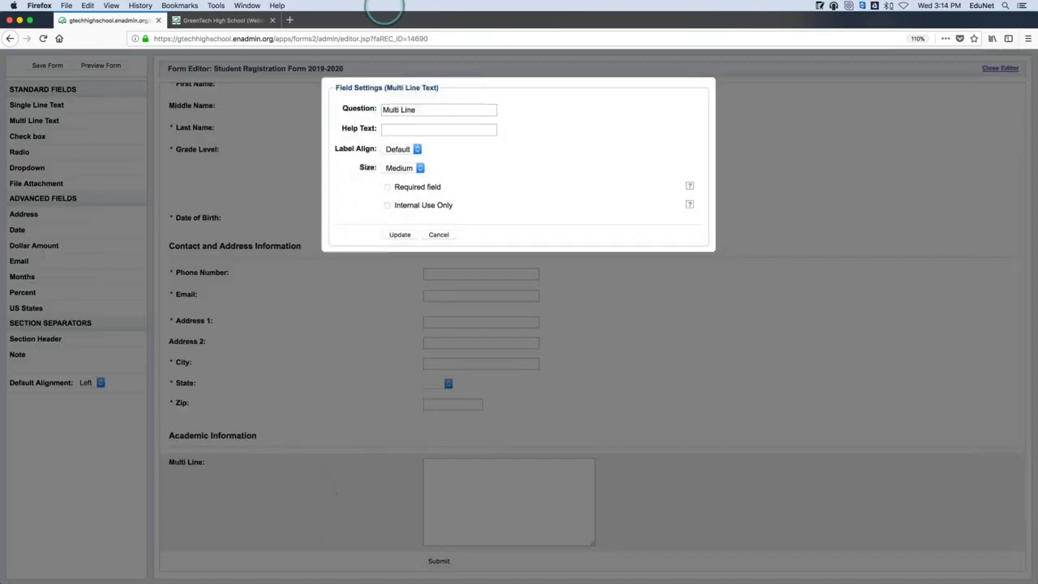
drag(417, 109, 346, 111)
key(BackSpace)
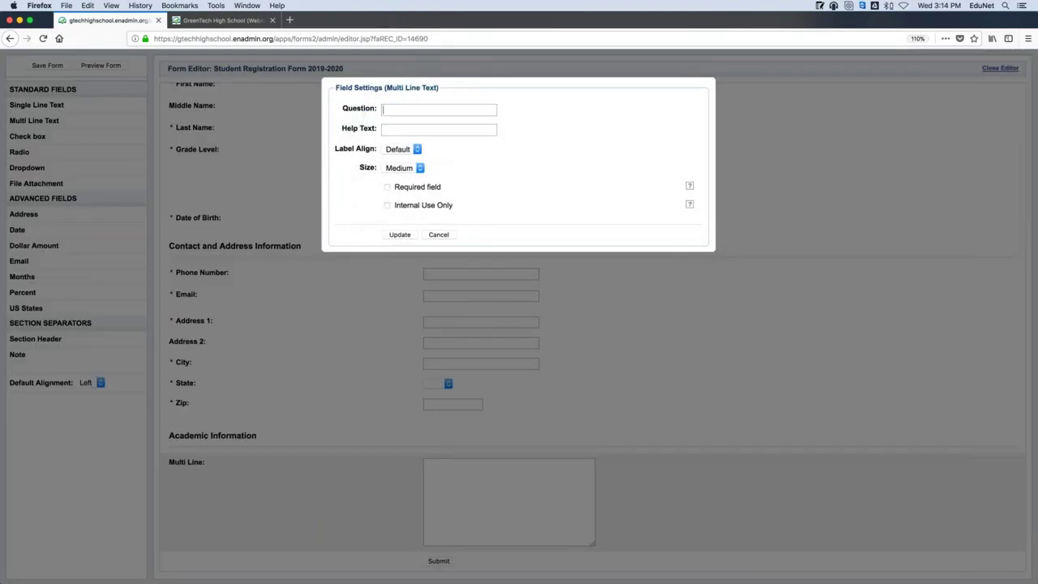
text(What do )
text(you believ)
text(e you )
text(will contri)
text(bute to tge)
key(BackSpace)
key(BackSpace)
key(BackSpace)
text(he Gr)
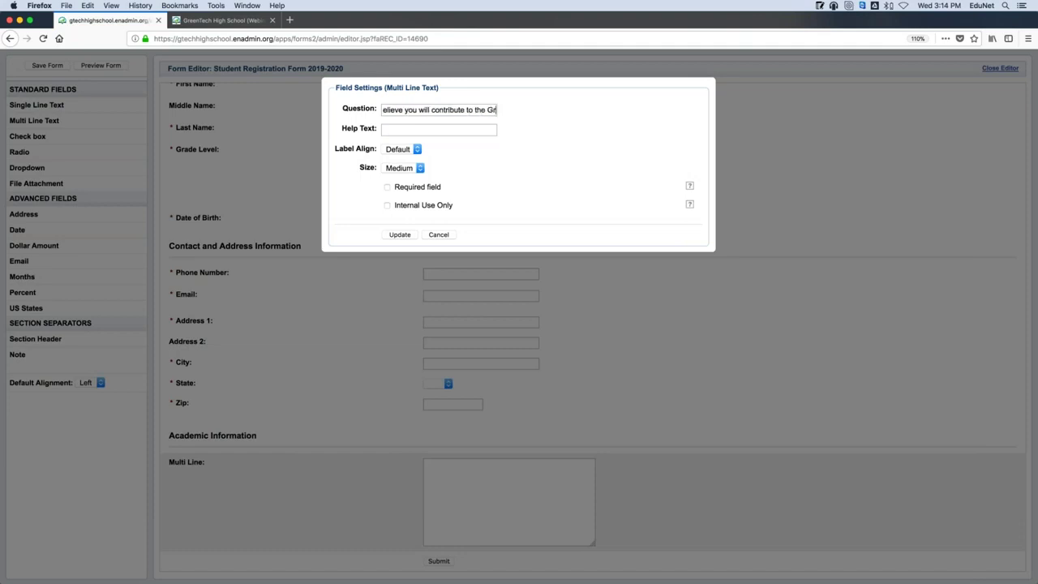
text(eentech Com)
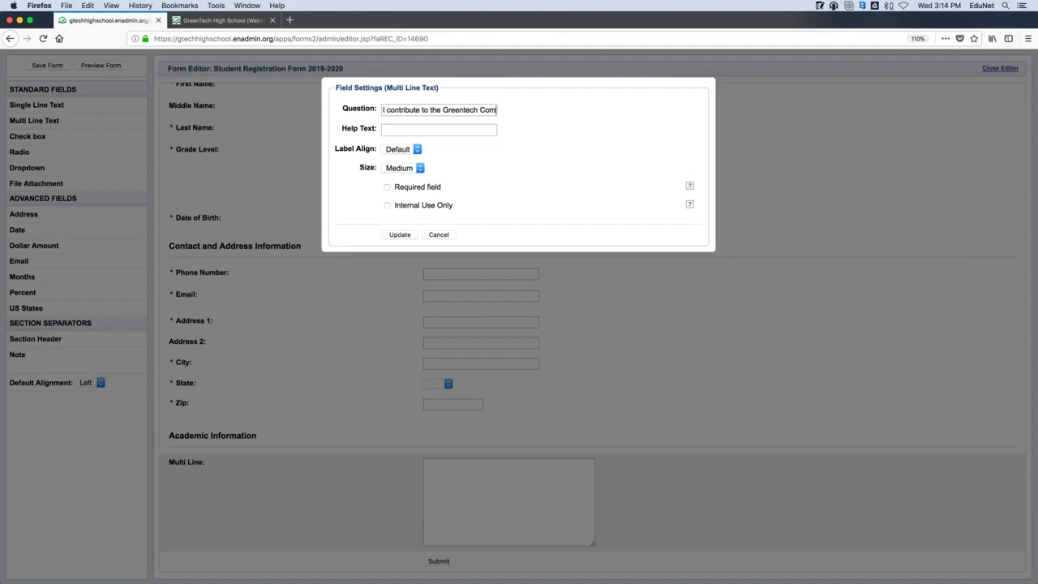
text(munity)
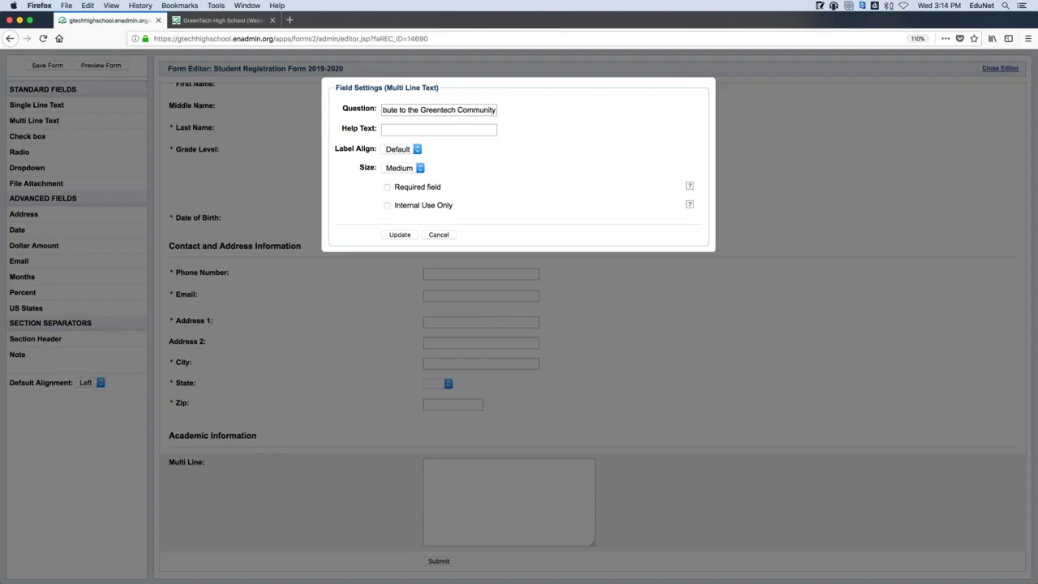
text(?)
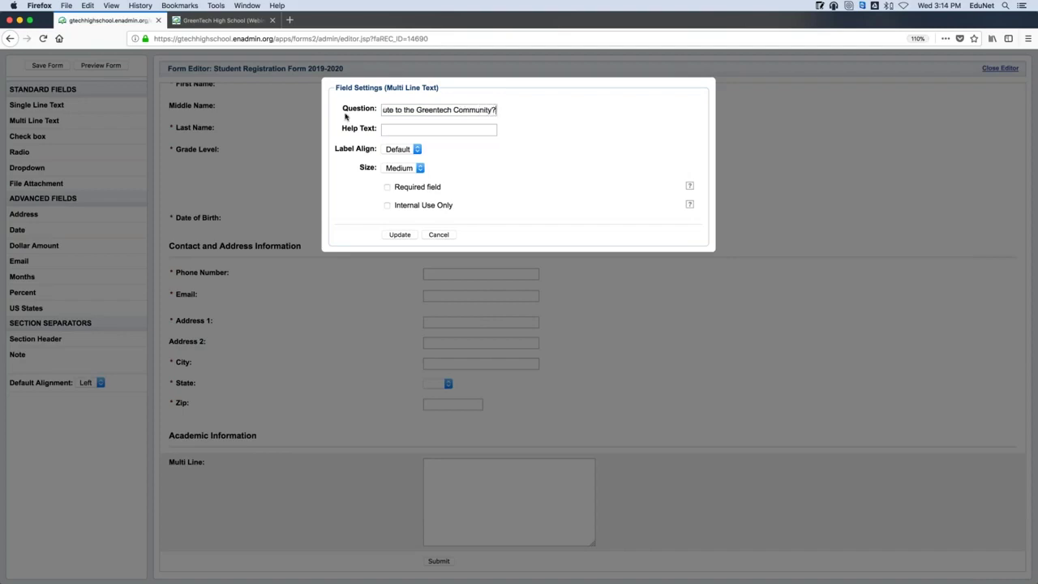
- Make the contribution question a required field and set its size to Long
click(417, 187)
click(418, 171)
click(414, 177)
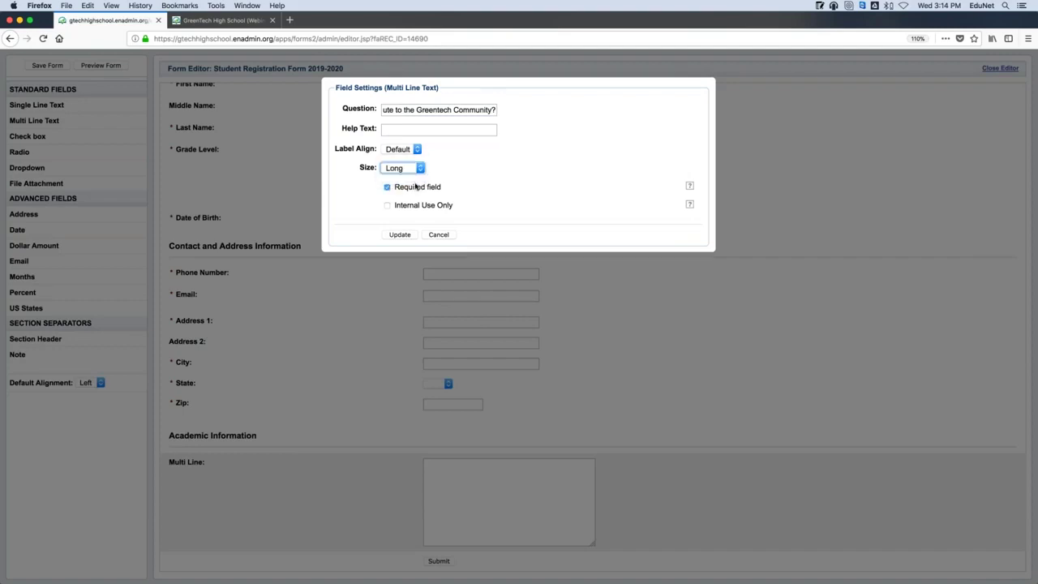
click(401, 234)
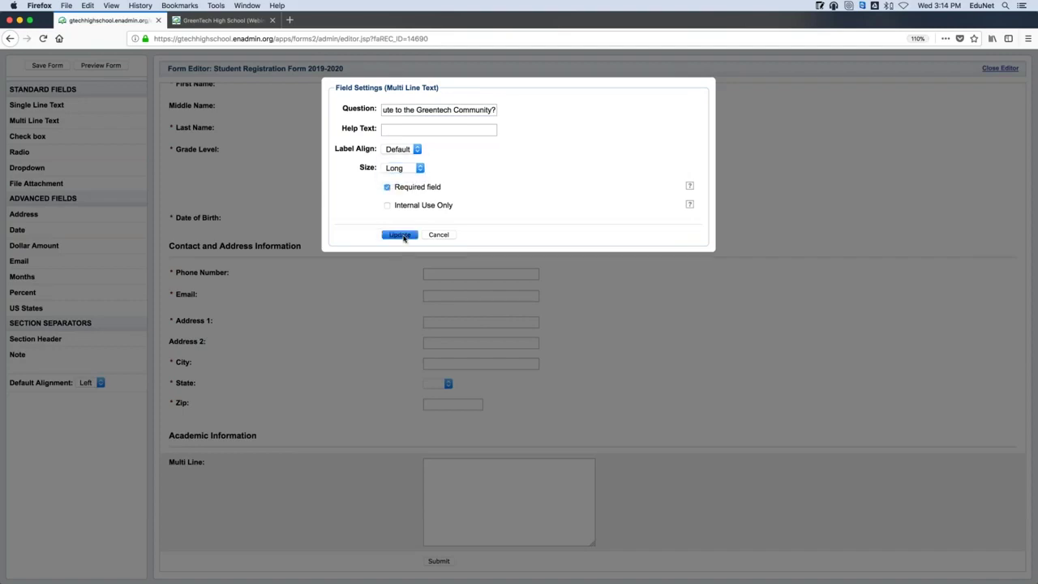
- Add a file attachment field below the contribution question, titled "Previous School's Transcripts", and allow multiple file uploads
scroll(407, 246, down, 1)
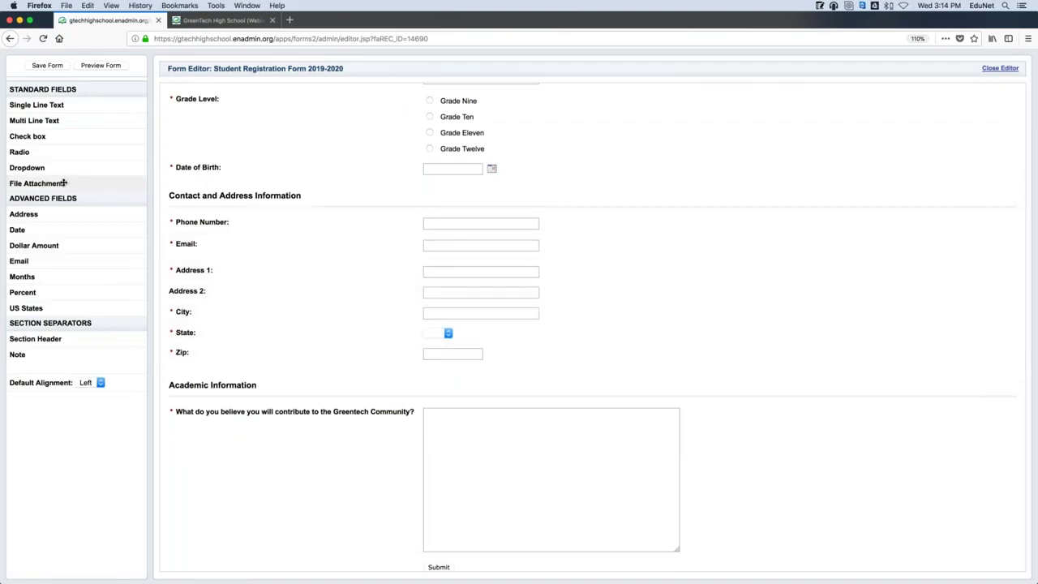
drag(68, 186, 332, 558)
scroll(297, 440, down, 1)
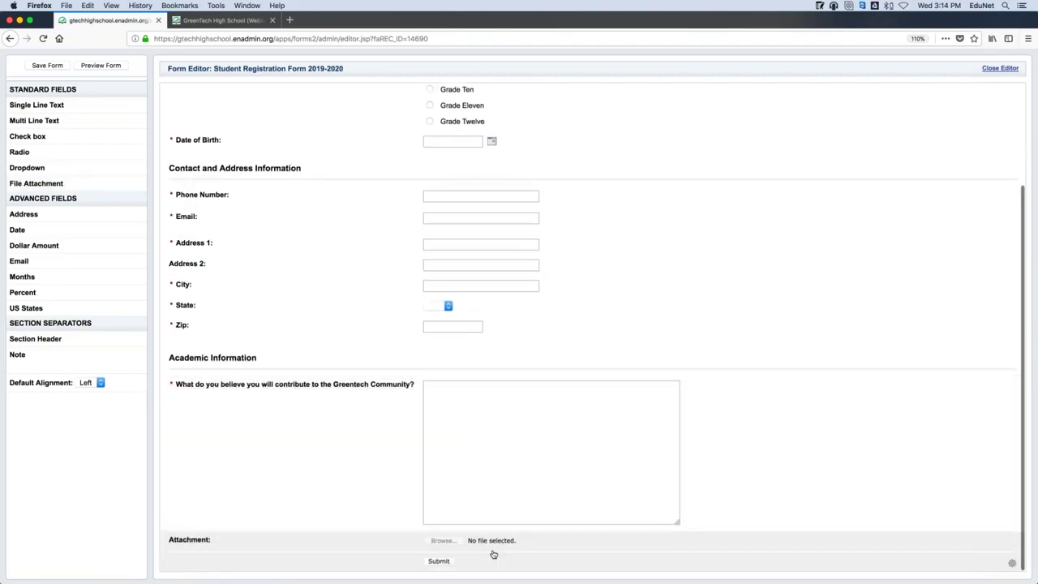
double_click(302, 540)
drag(446, 111, 347, 104)
key(BackSpace)
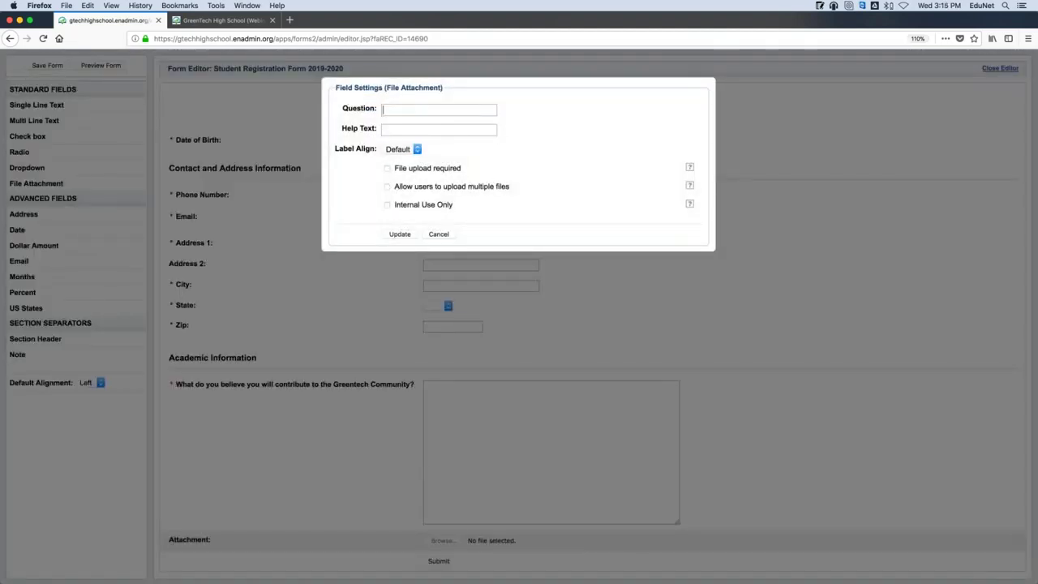
text(Previous School's Transcripts)
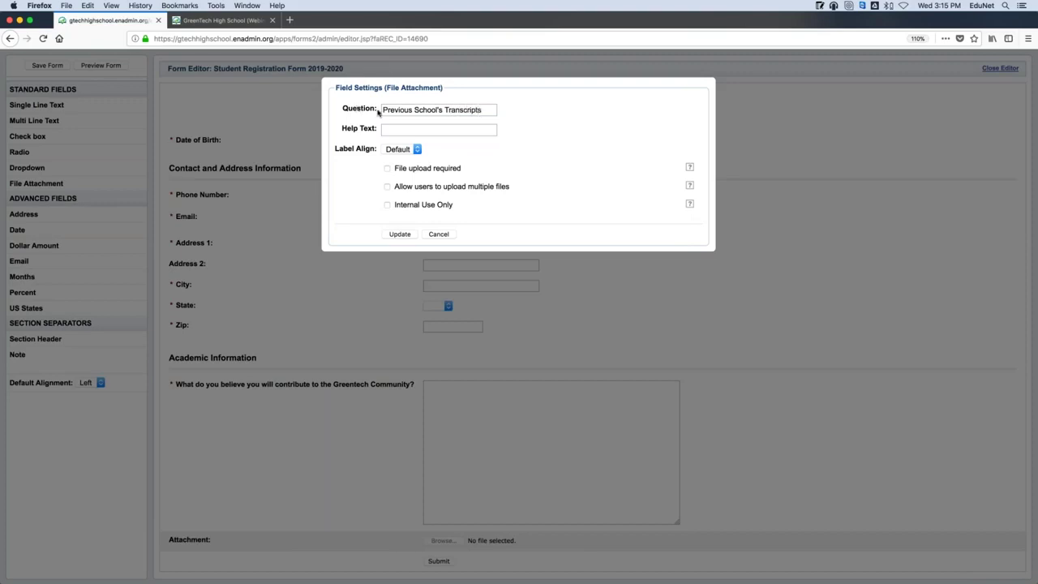
click(484, 187)
click(399, 234)
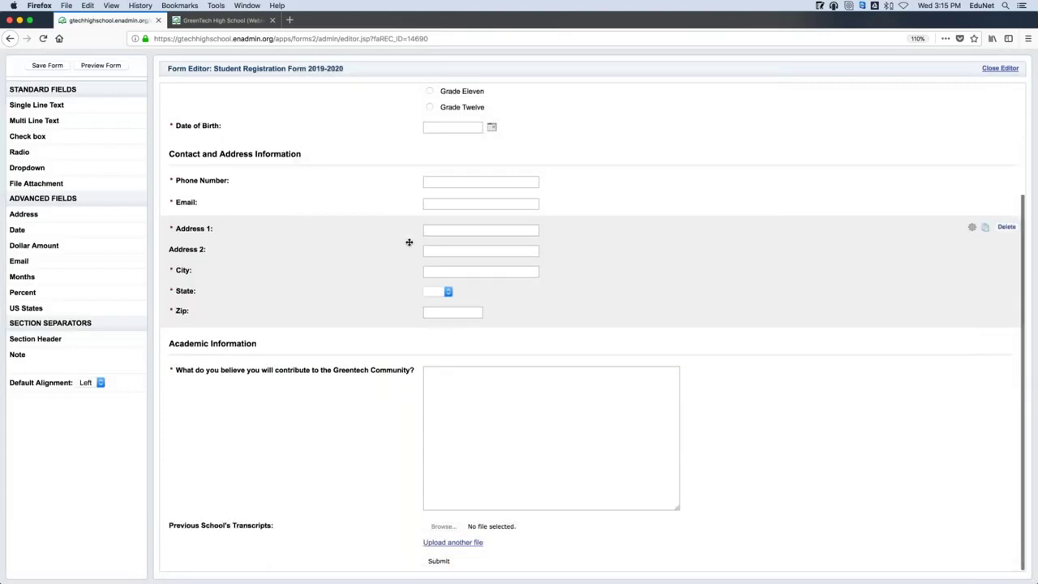
- Add another section header and place it below the Previous School's Transcripts field
scroll(409, 241, up, 3)
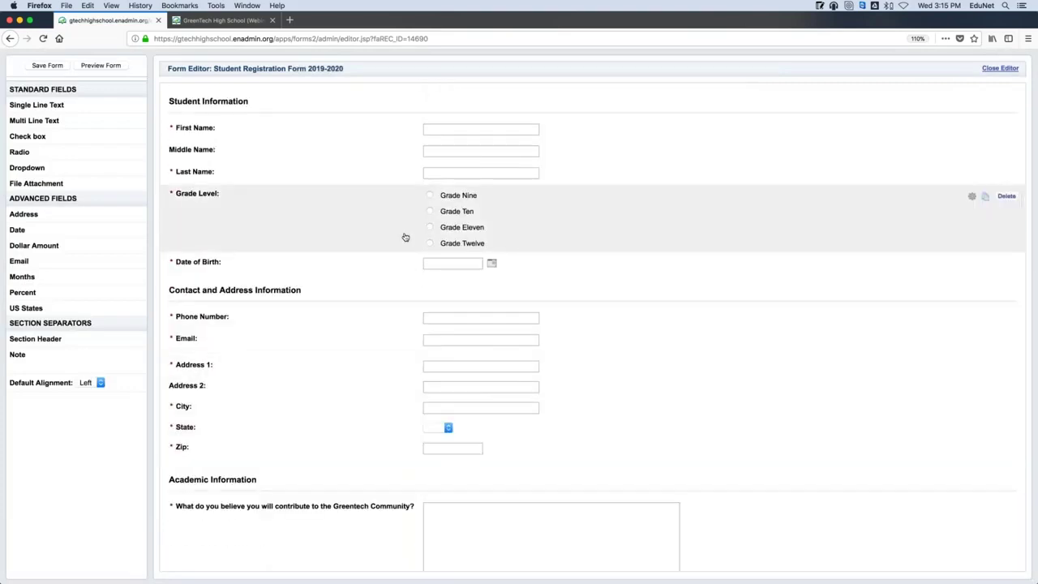
drag(35, 341, 273, 563)
scroll(299, 346, down, 3)
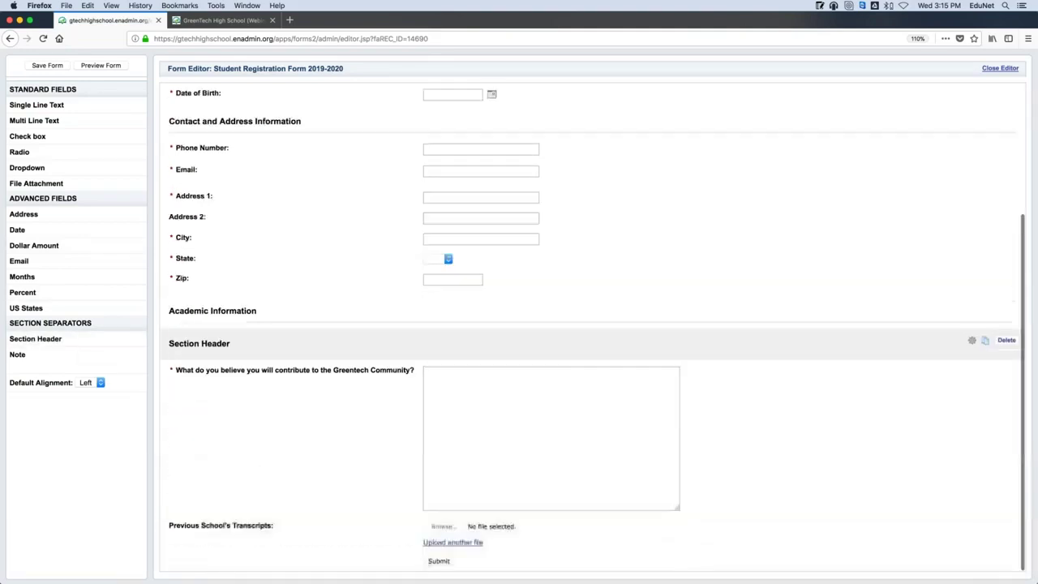
drag(238, 430, 232, 559)
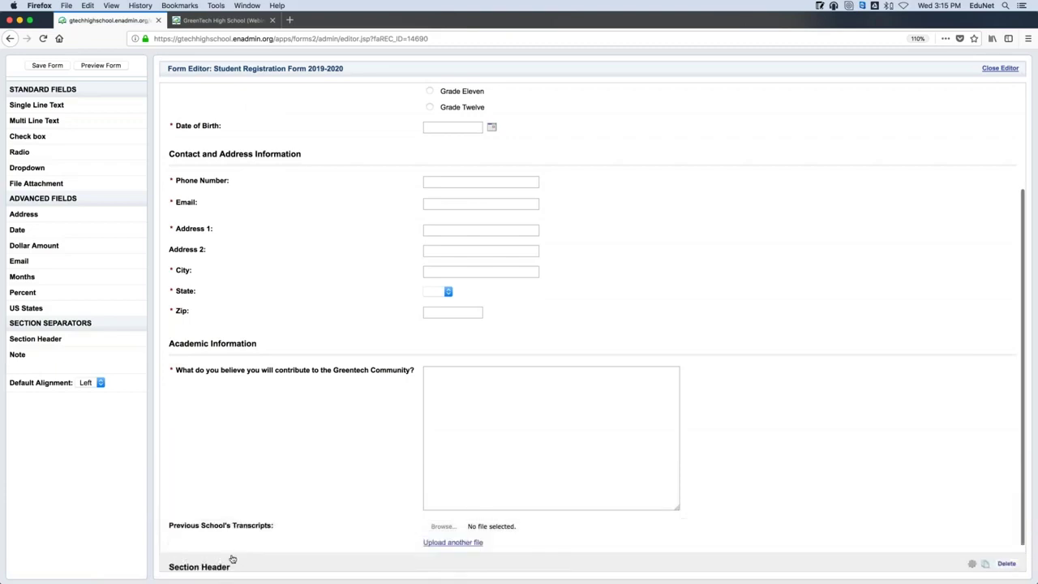
scroll(236, 475, down, 1)
- Label the new section header below the transcripts field "Campus Preferences"
click(253, 539)
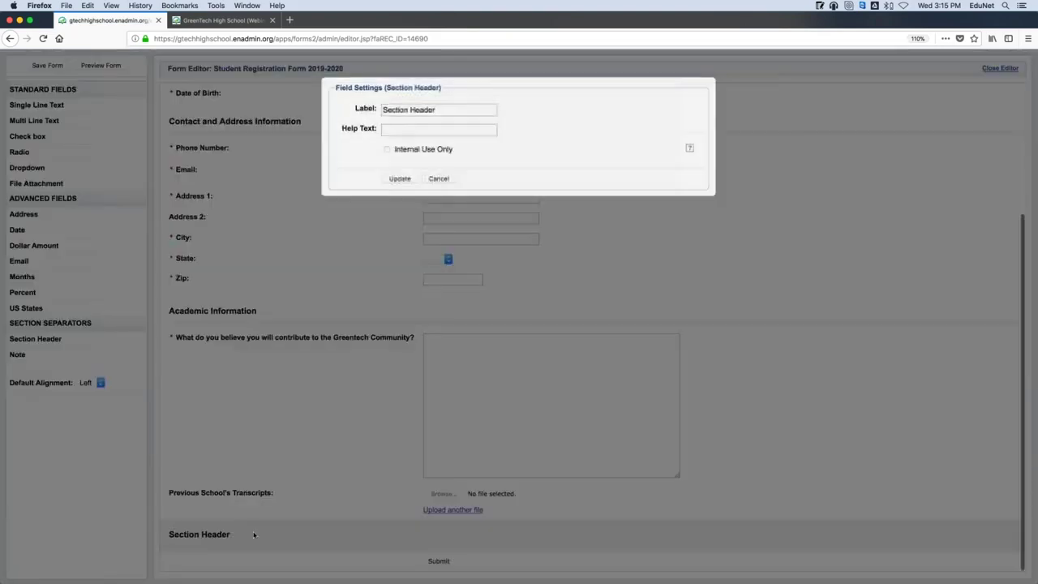
drag(438, 109, 334, 107)
key(BackSpace)
text(Capus P)
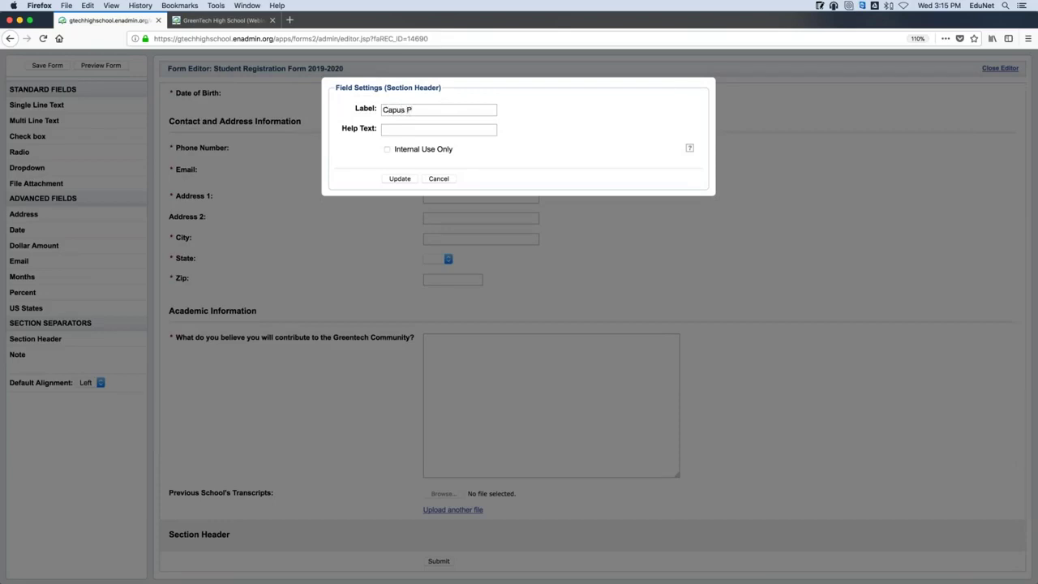
key(BackSpace)
key(BackSpace)
key(BackSpace)
text(mpus Preferences)
click(408, 180)
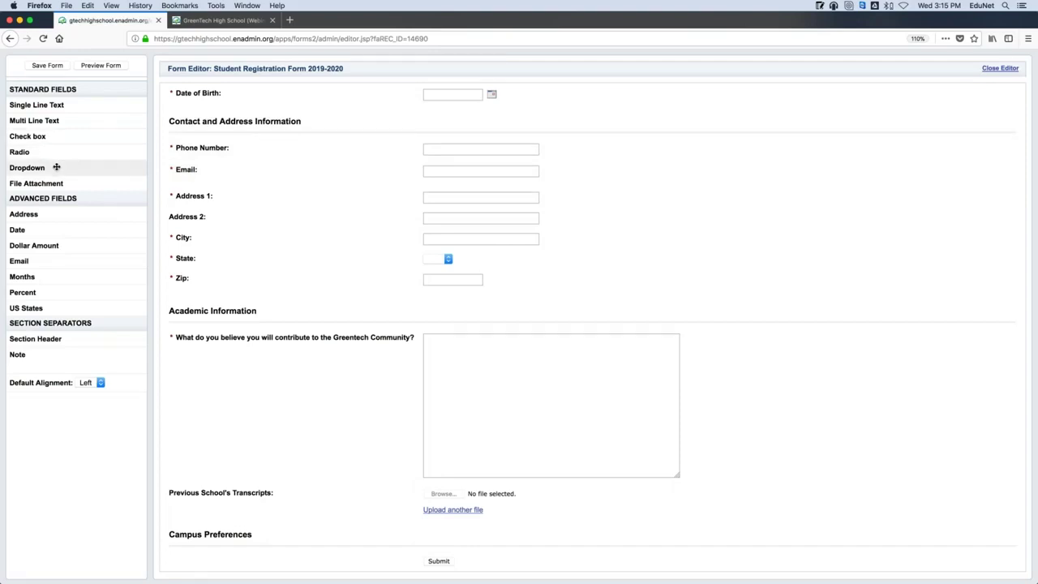
- Add a dropdown field under Campus Preferences and set its question to "Preferred Campus"
drag(56, 167, 242, 546)
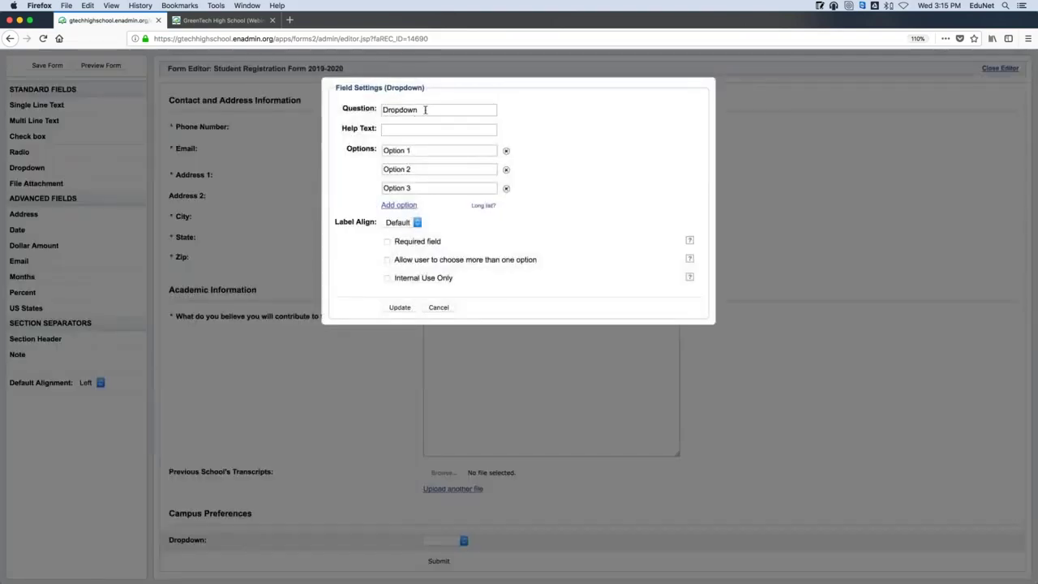
drag(426, 109, 351, 105)
key(BackSpace)
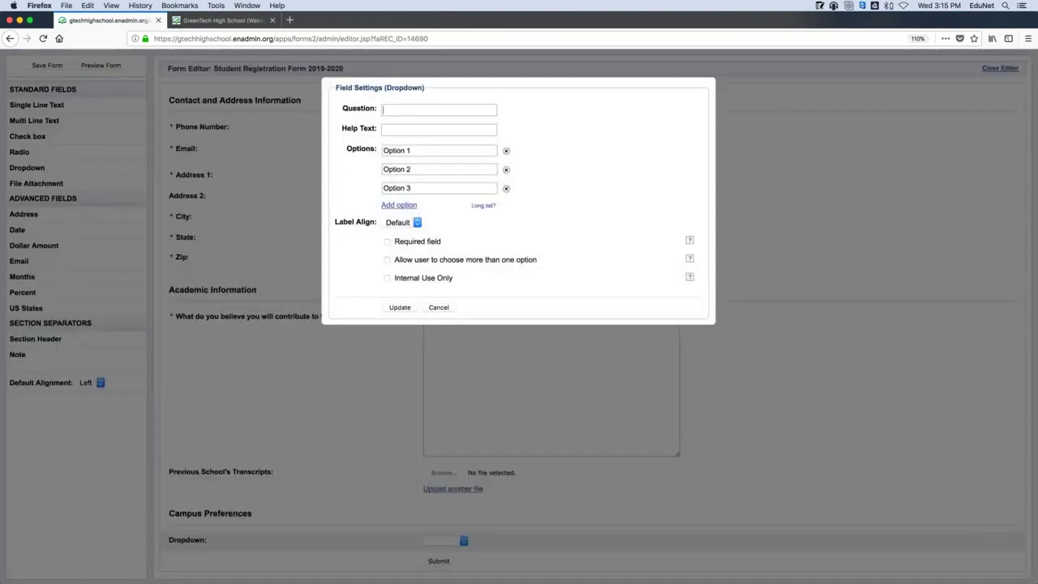
text(Preferred Campus)
- Give the Preferred Campus dropdown the options North, South, East and West, and make the field required
drag(432, 149, 336, 144)
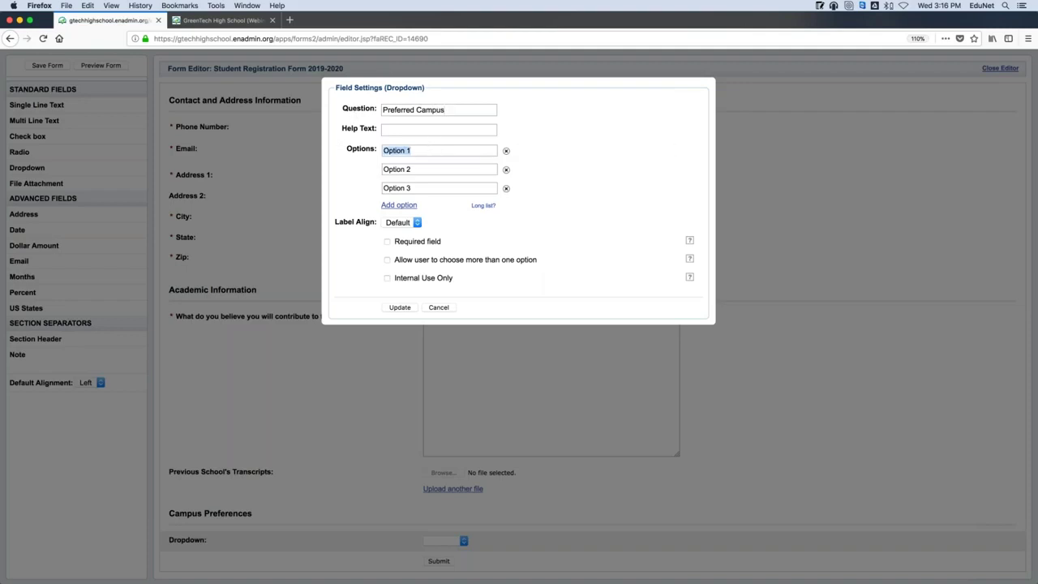
key(BackSpace)
text(North)
drag(418, 170, 368, 166)
key(BackSpace)
drag(422, 187, 300, 180)
text(East)
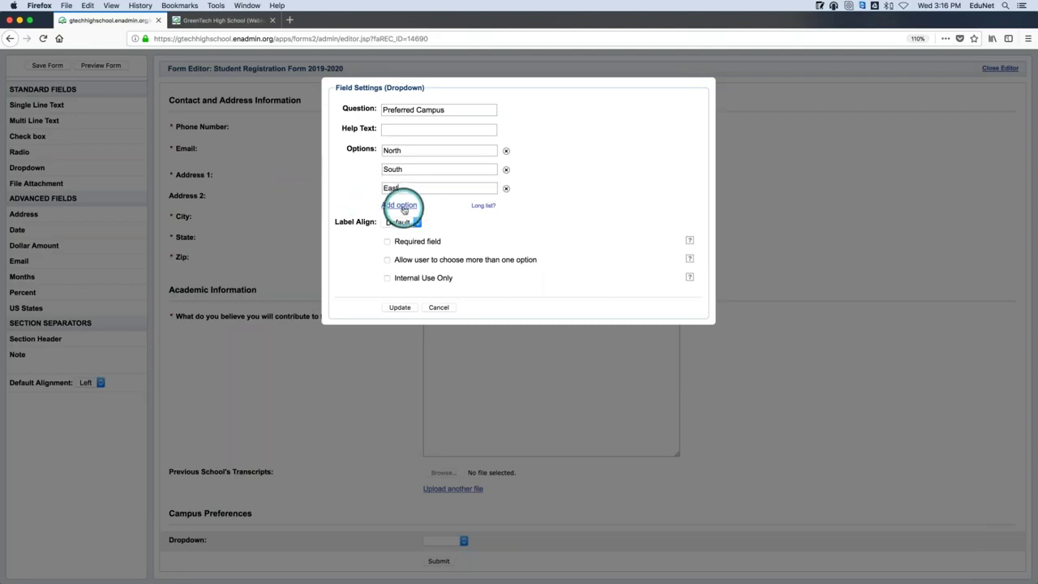
click(401, 206)
text(West)
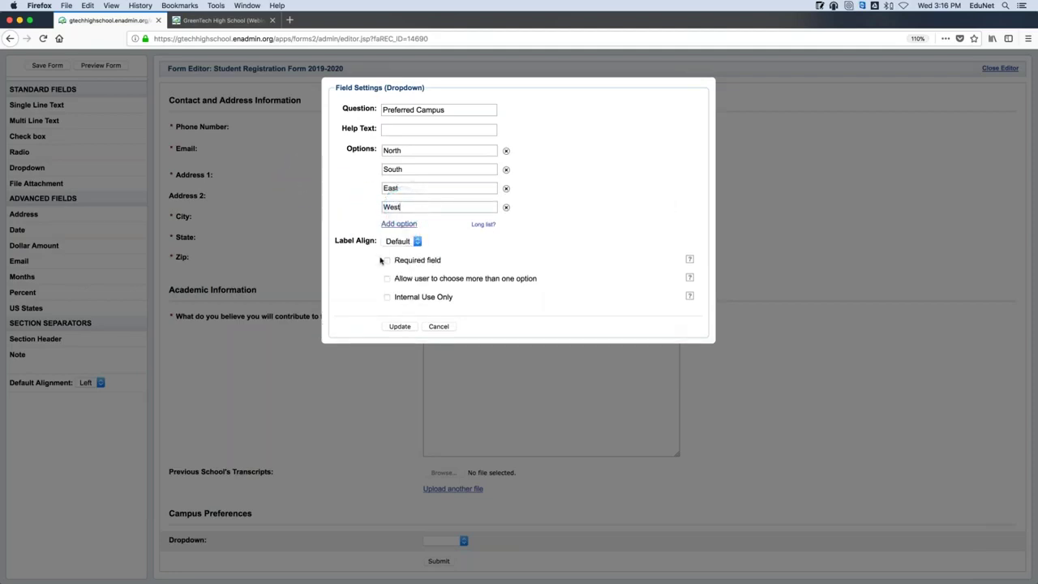
click(388, 261)
click(398, 327)
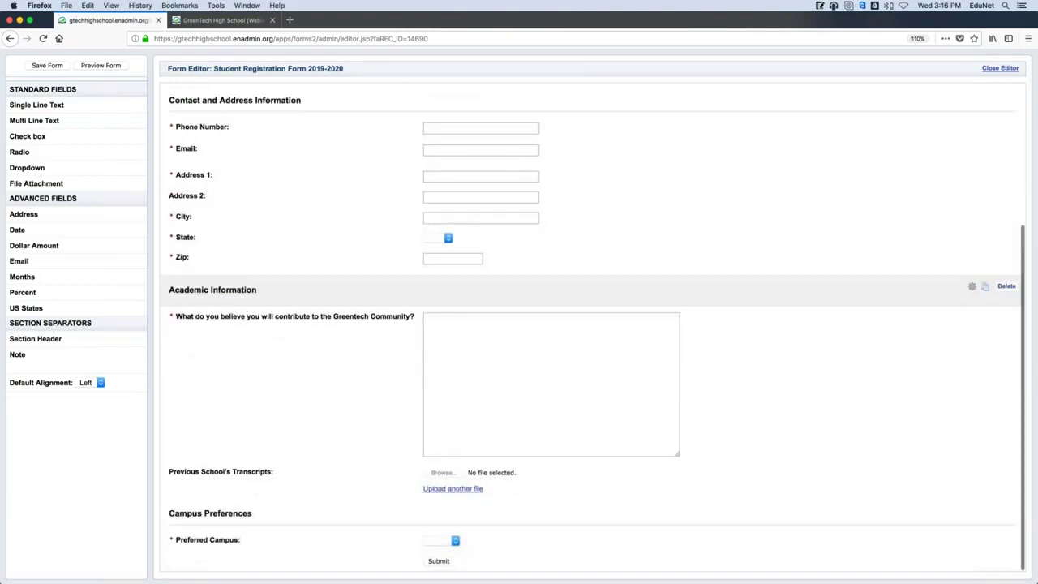
- Add a note below Preferred Campus with the text "I affirm that everything contained in this form is true and correct by sumbitting"
scroll(592, 324, up, 5)
scroll(592, 324, down, 5)
drag(72, 351, 222, 561)
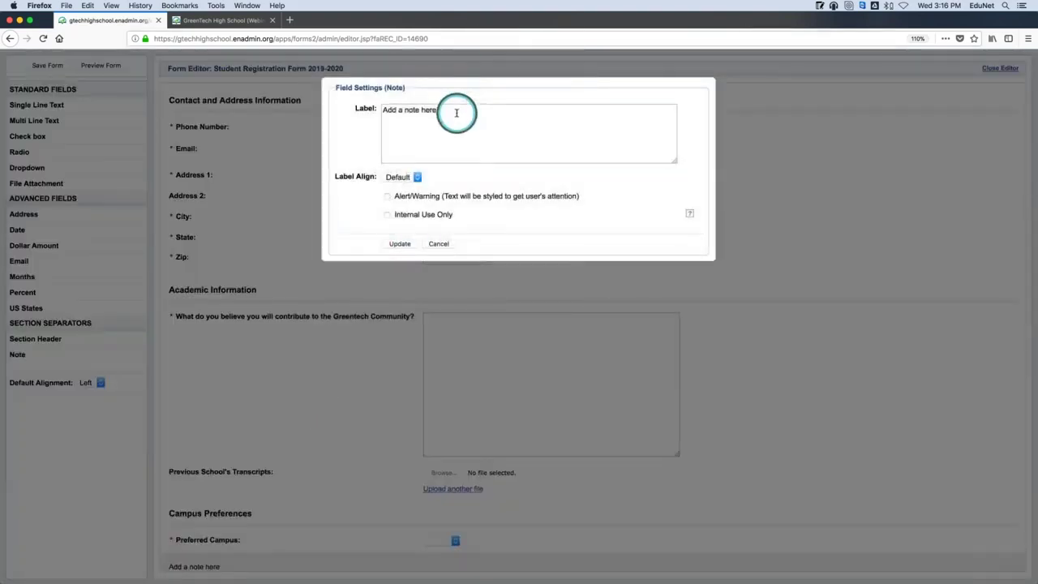
drag(454, 113, 346, 121)
text(I)
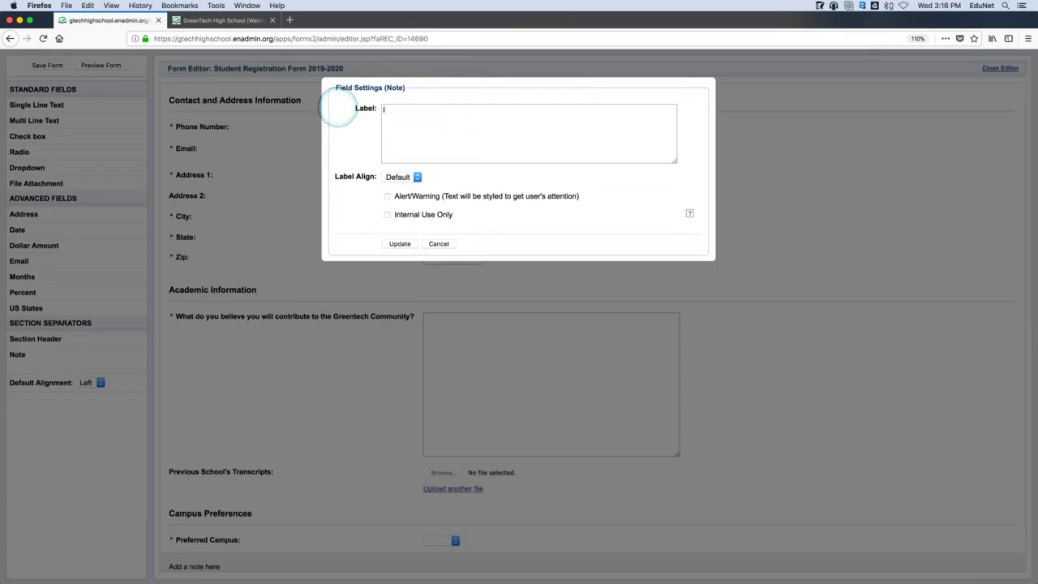
text( affirm that everyh)
key(BackSpace)
key(BackSpace)
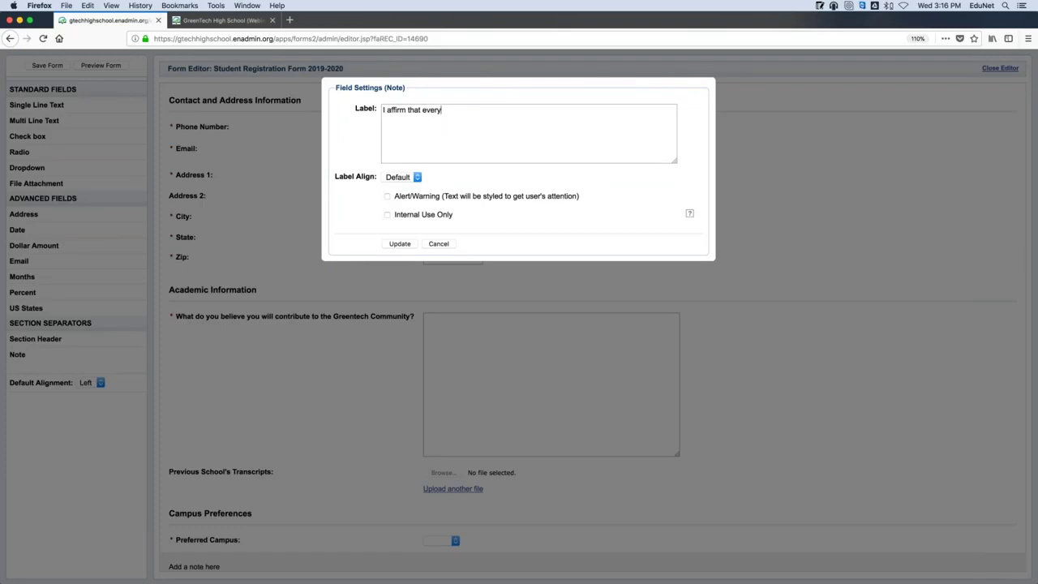
text(thing contained in this form is )
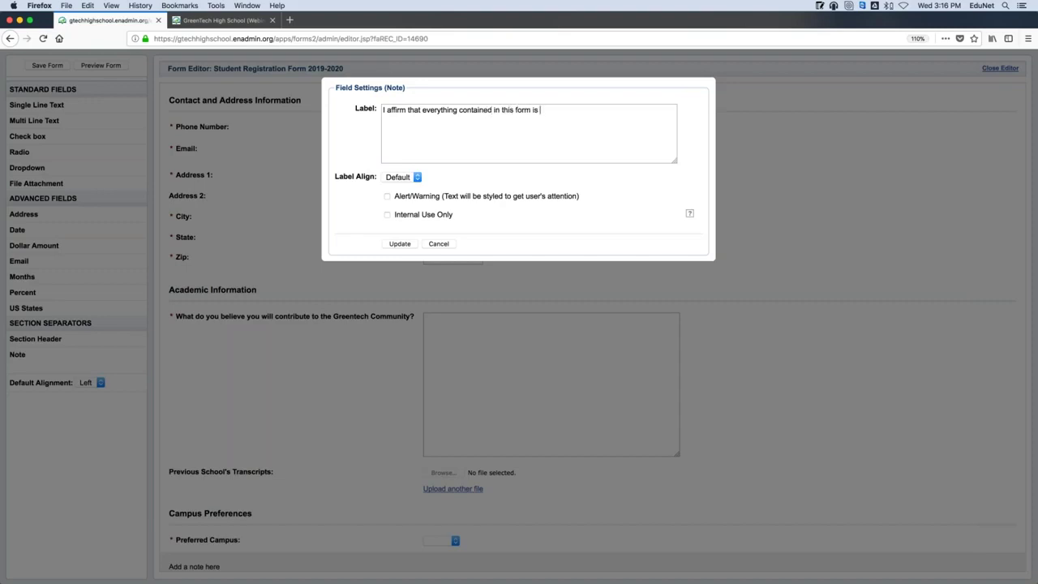
text(true and correct by sumbitting)
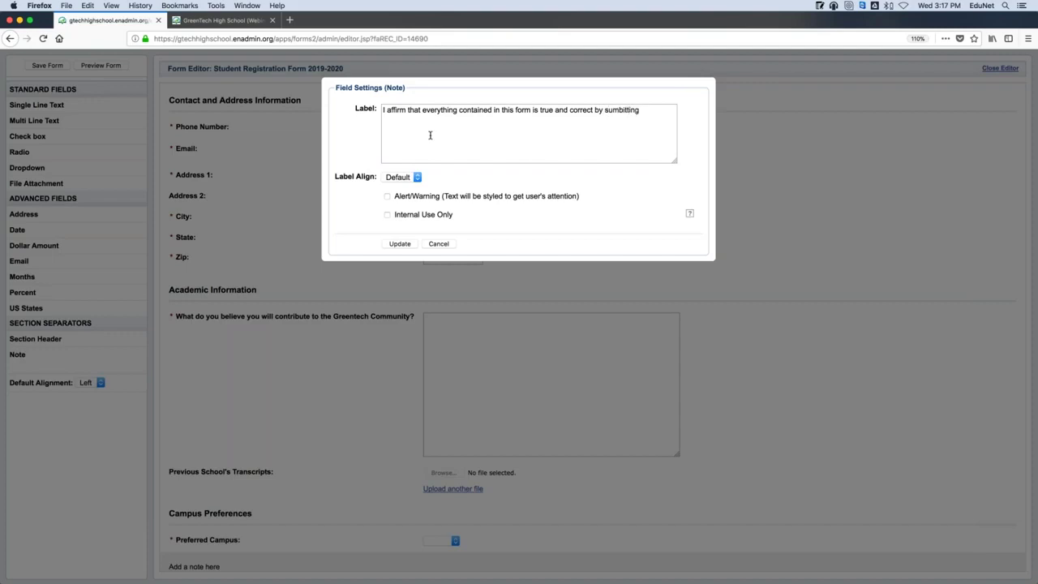
- Complete the note's text with "the Form", correct the misspelled "sumbitting", and apply the note settings
key(BackSpace)
key(BackSpace)
key(BackSpace)
text(ting the Form)
right_click(615, 111)
click(645, 114)
click(399, 244)
scroll(295, 214, down, 1)
scroll(592, 325, up, 5)
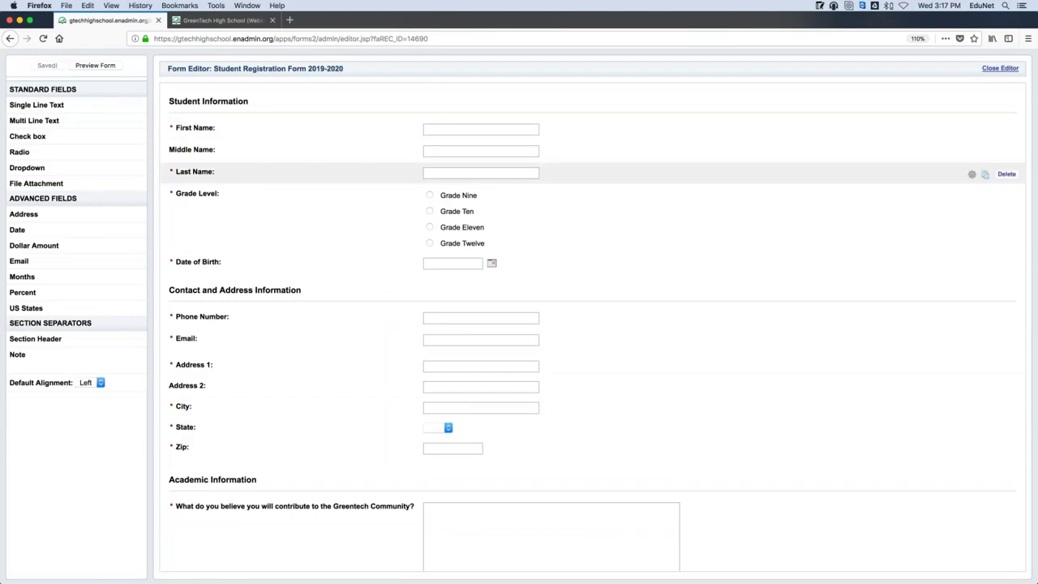
- Preview the Student Registration Form 2019-2020 and review all its sections down to the submit area
click(81, 65)
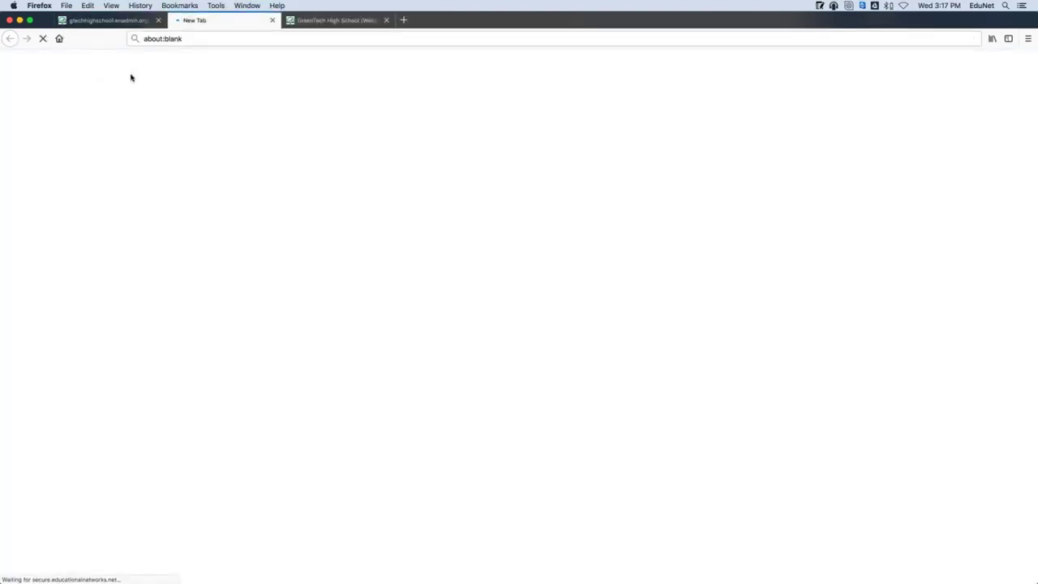
click(845, 253)
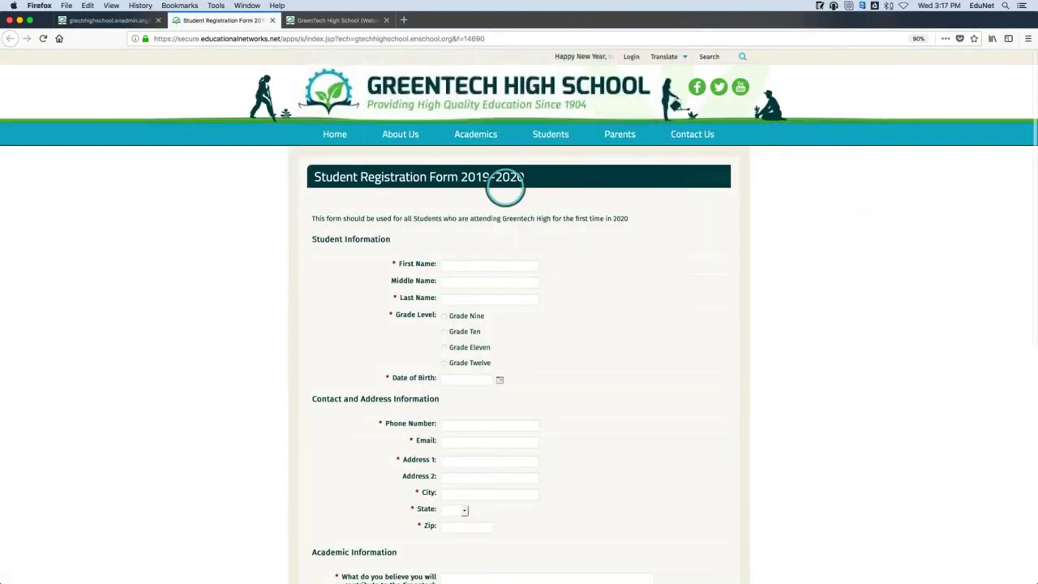
scroll(505, 188, down, 5)
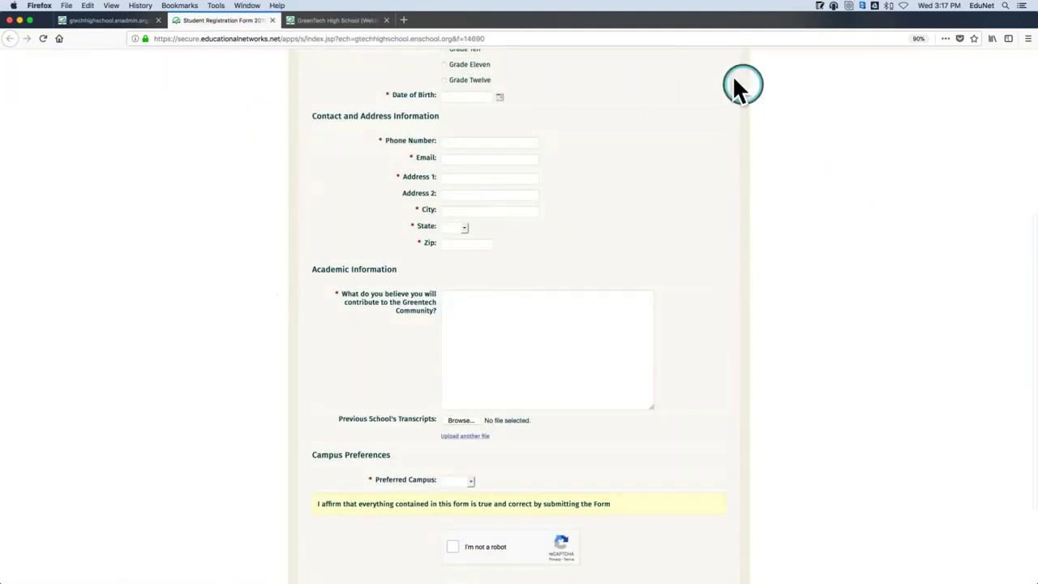
scroll(200, 209, down, 3)
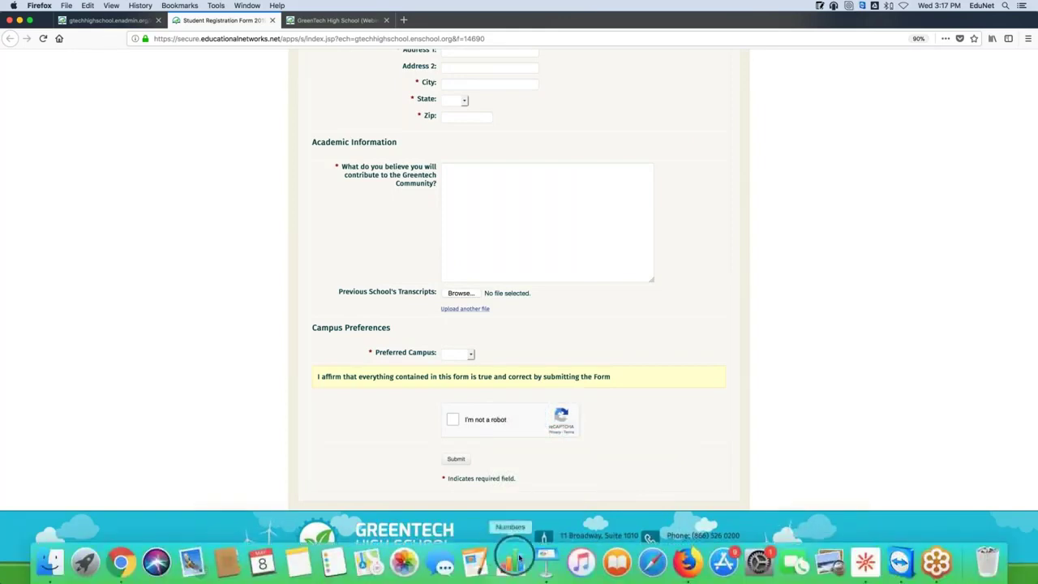
- Switch to the GreenTech Forms Webinar presentation in Keynote and open the "Online Forms Allow You To" slide
click(531, 567)
scroll(173, 359, down, 10)
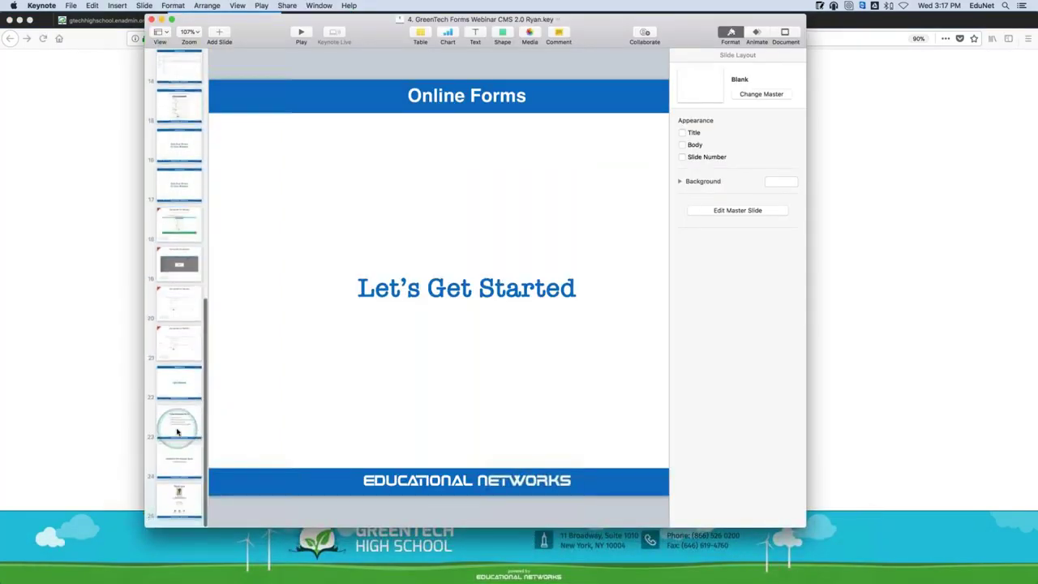
click(179, 428)
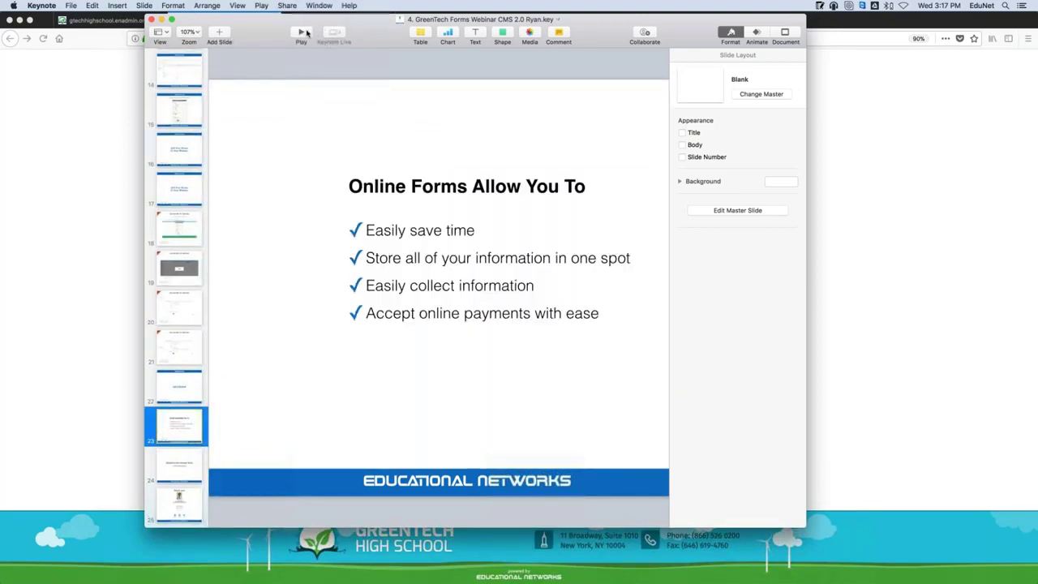